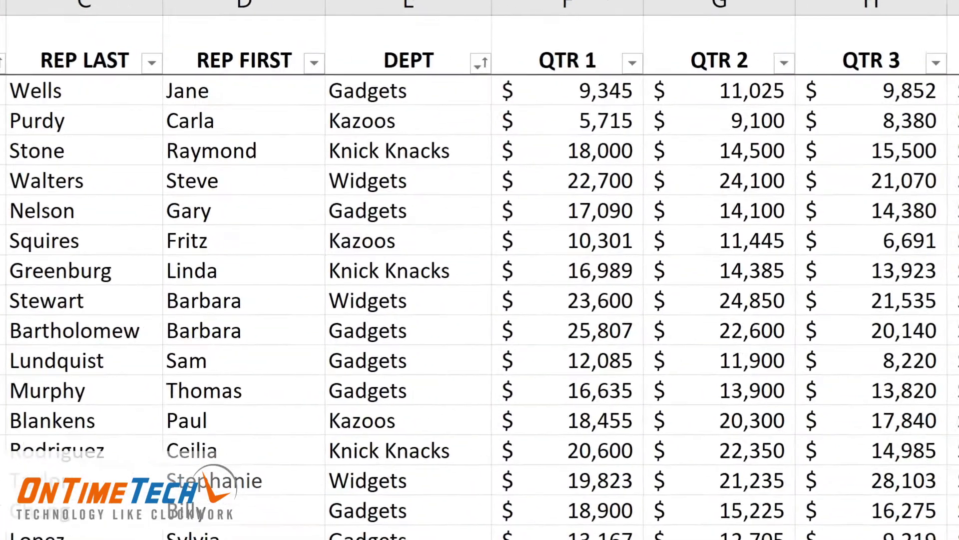
Step: Create a PivotTable on a new worksheet from 'Sales Tracking'!$A$1:$J$77, with REGION as rows and the sum of TOTALS as values
click(61, 137)
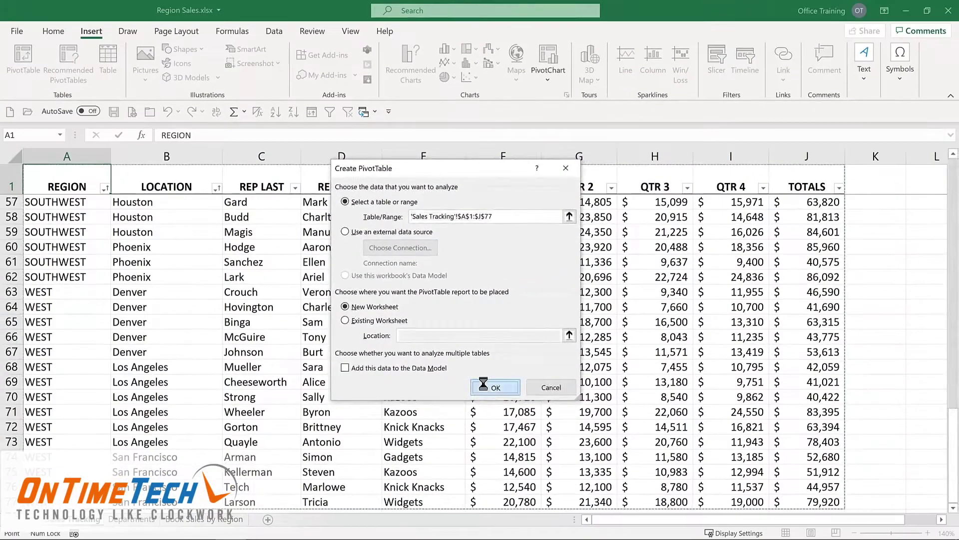
click(546, 453)
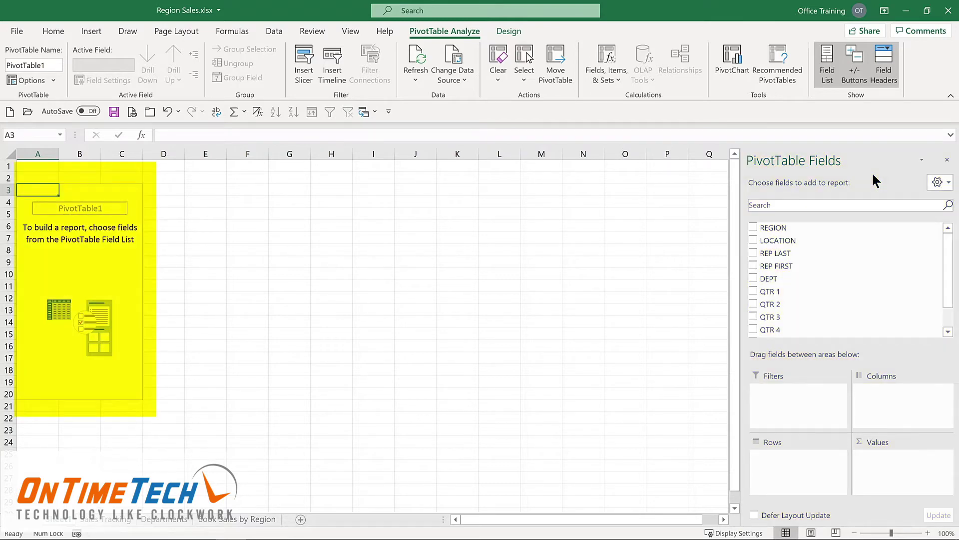
click(752, 227)
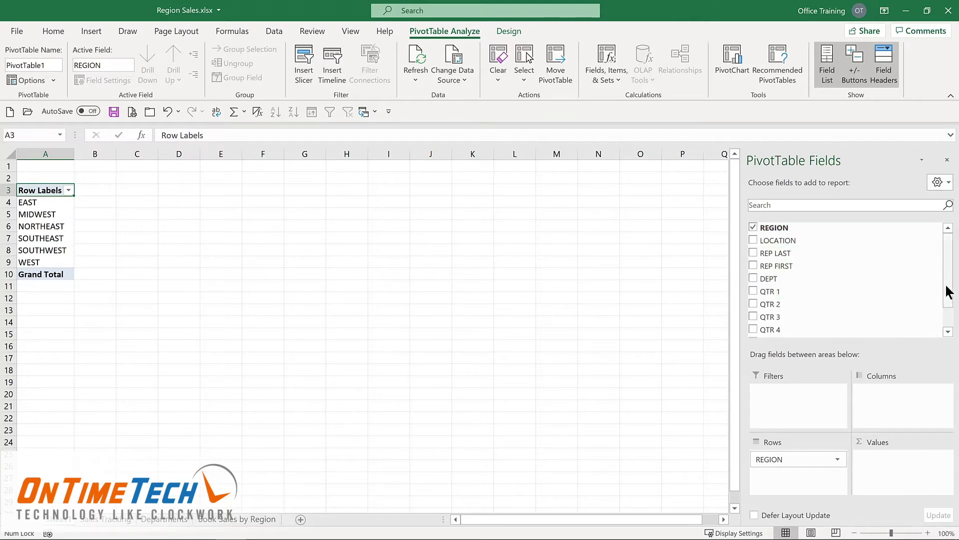
scroll(946, 289, down, 1)
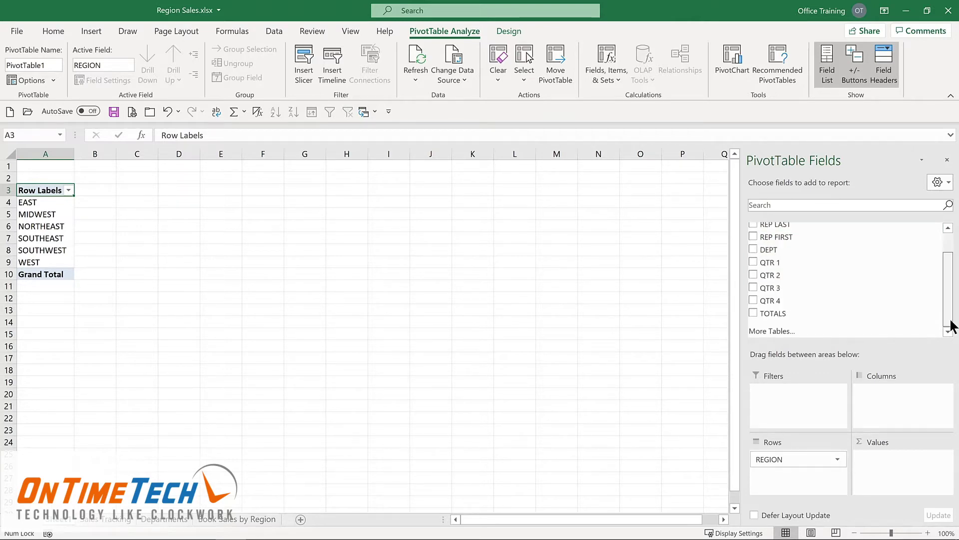
click(753, 314)
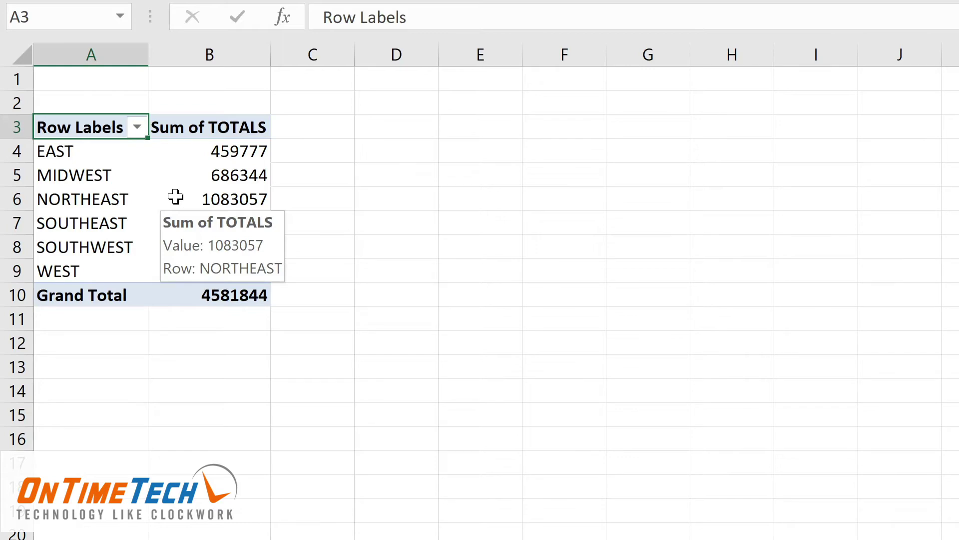
Step: Format the PivotTable's Sum of TOTALS values as Currency with the $ symbol and 0 decimal places
right_click(175, 197)
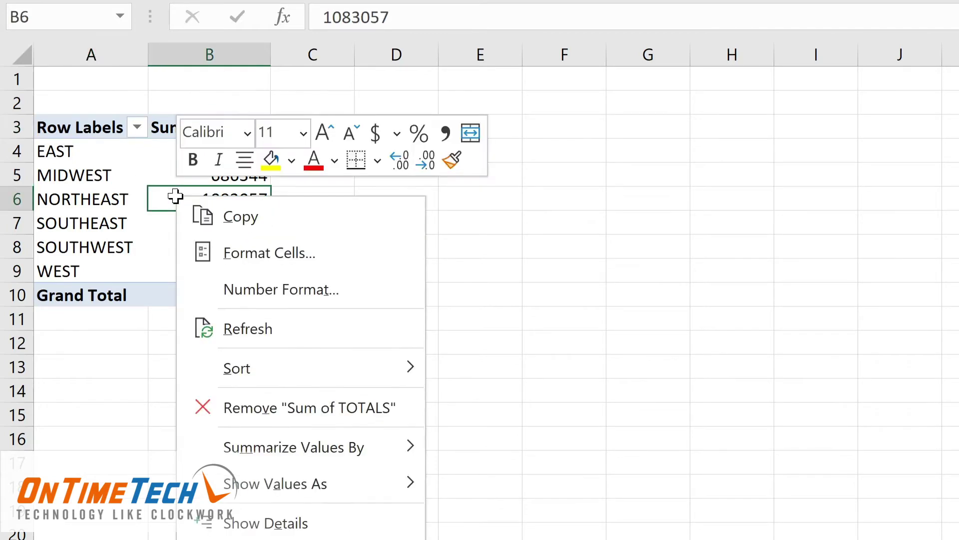
click(238, 292)
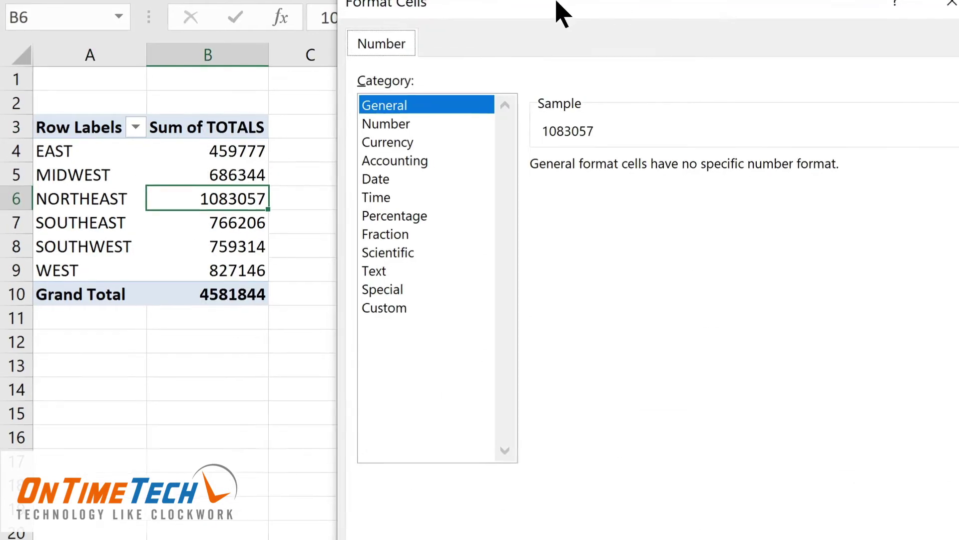
click(265, 133)
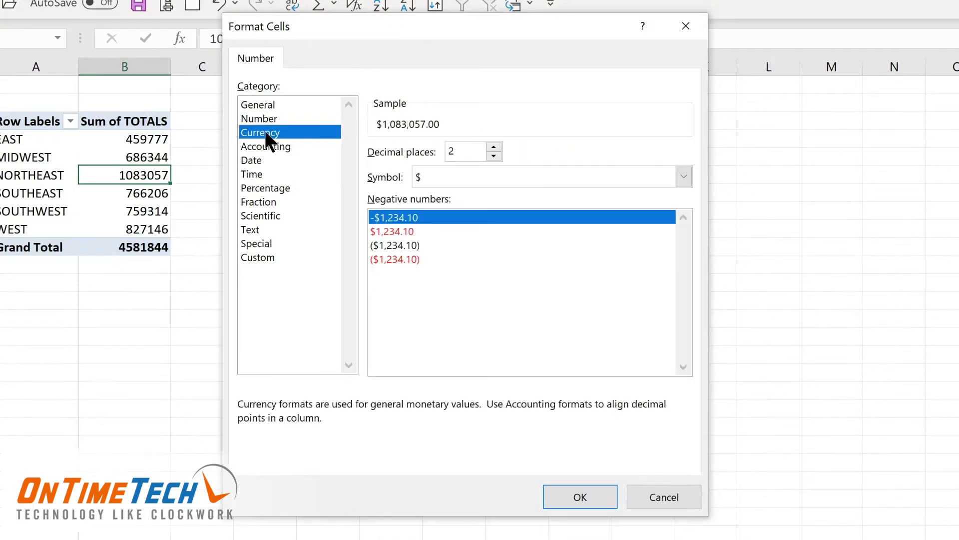
click(493, 156)
click(494, 156)
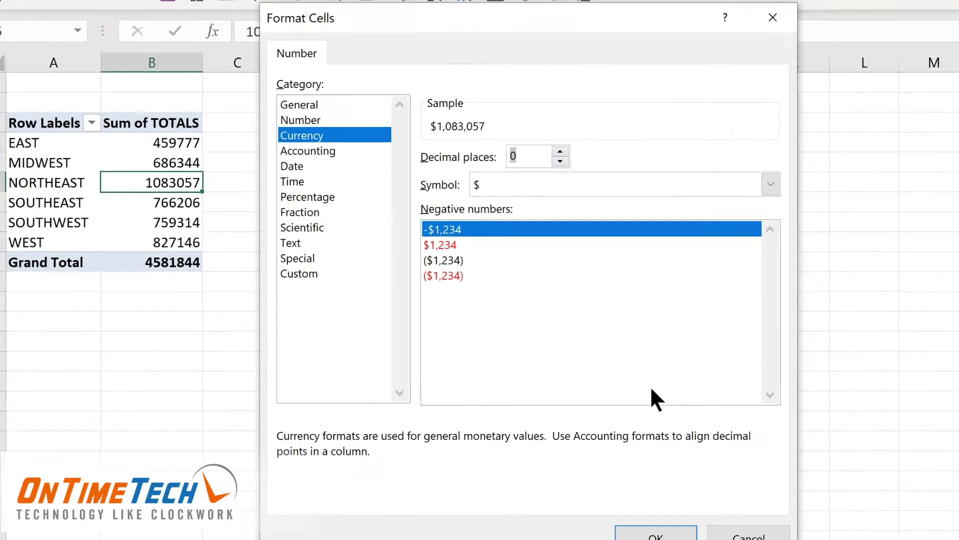
click(580, 496)
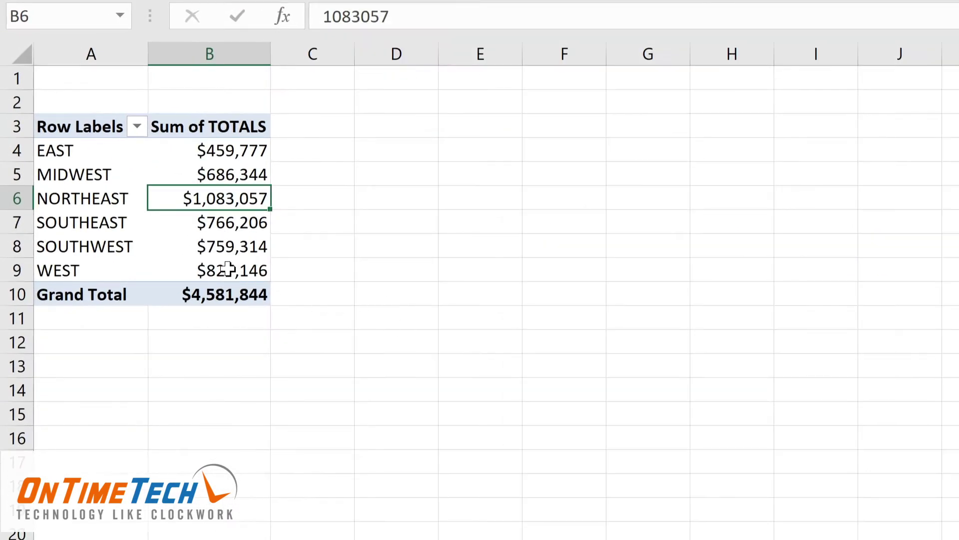
Step: Add the DEPT field to the PivotTable and place it in the Columns area
mouse_move(220, 247)
mouse_move(218, 227)
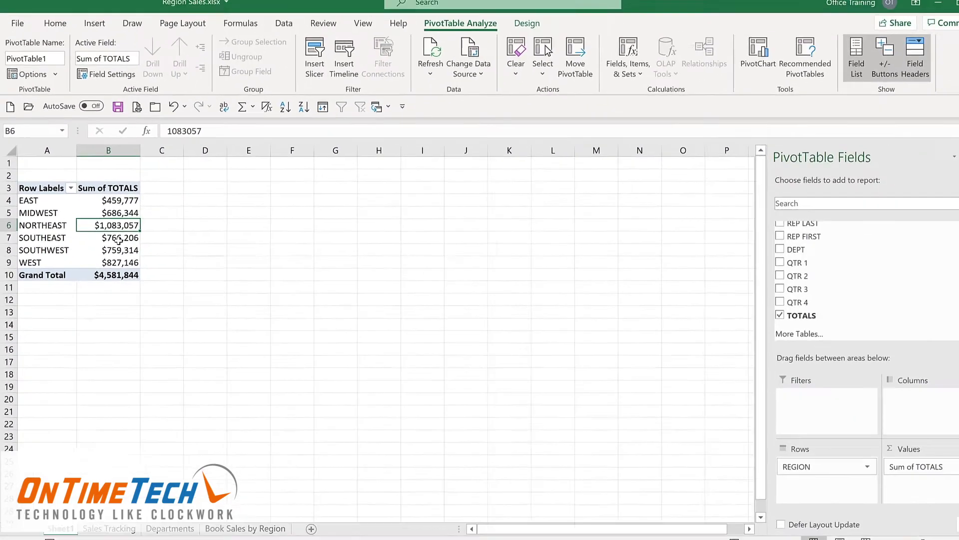
click(754, 250)
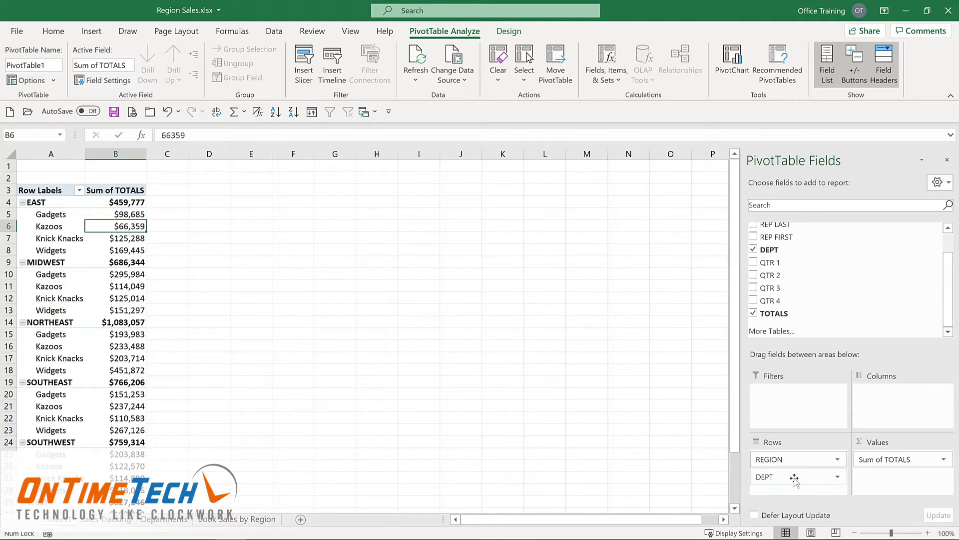
drag(795, 478, 898, 396)
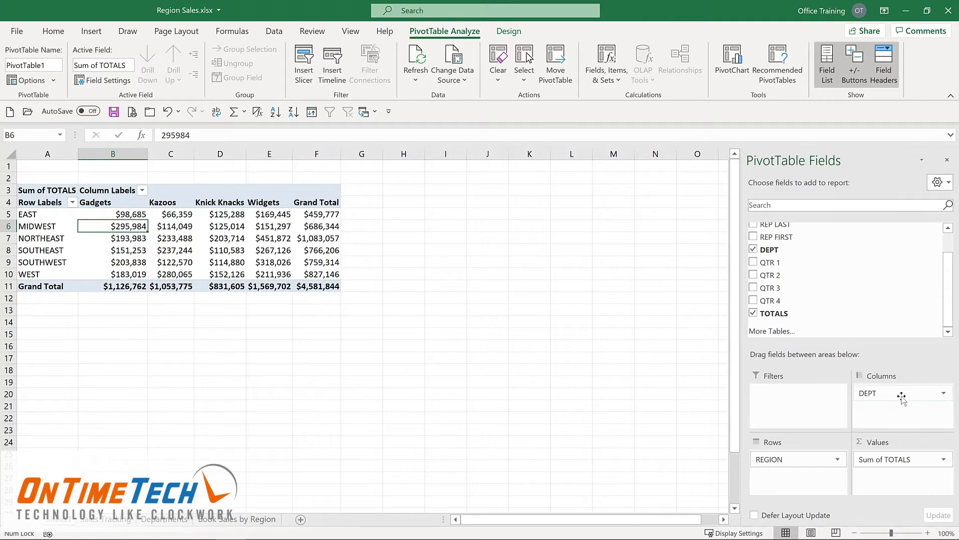
mouse_move(209, 233)
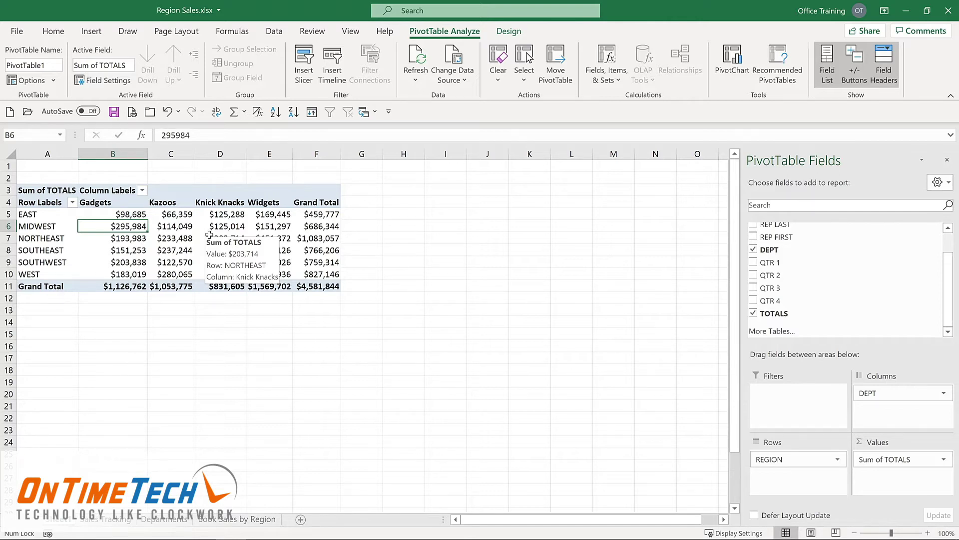
click(507, 30)
click(442, 30)
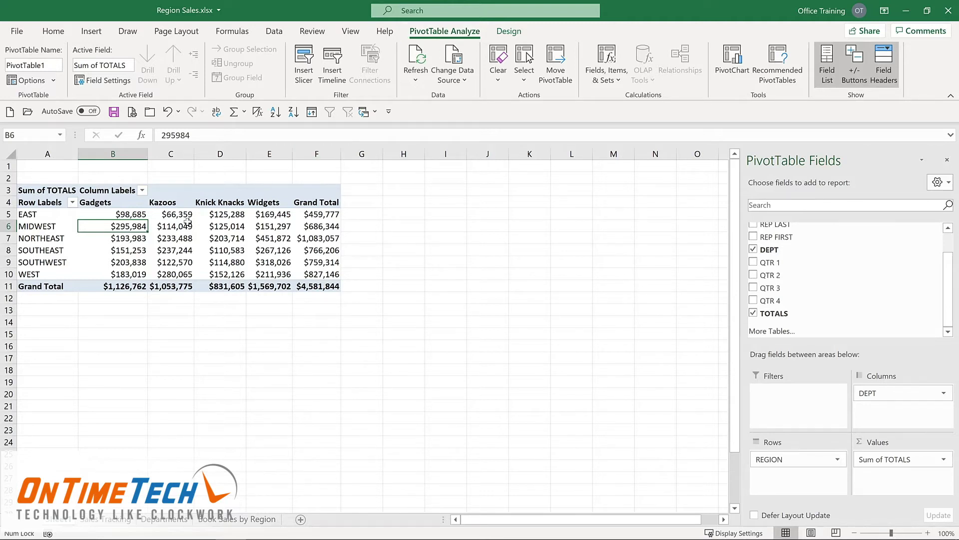
Step: Add the LOCATION field to the PivotTable rows beneath REGION
mouse_move(187, 222)
mouse_move(129, 216)
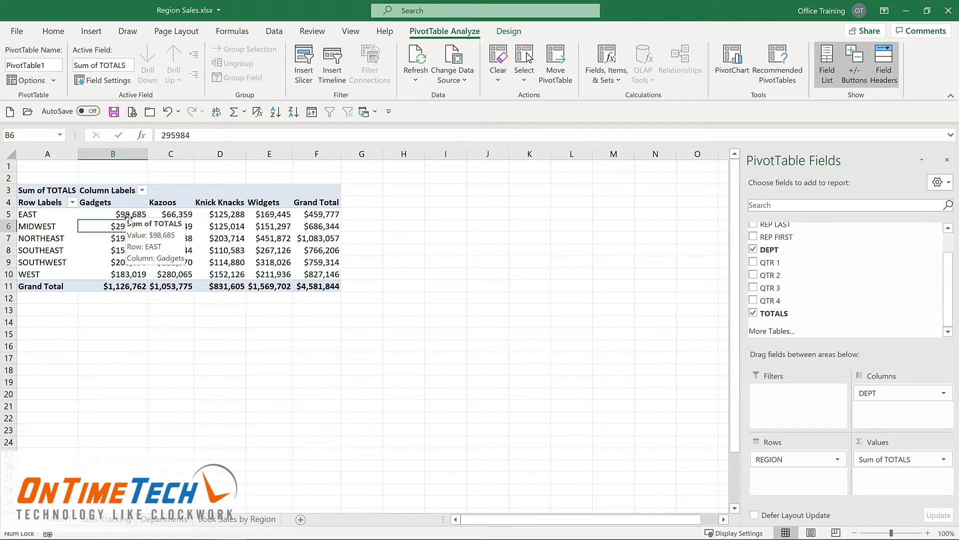
scroll(754, 239, up, 2)
click(754, 239)
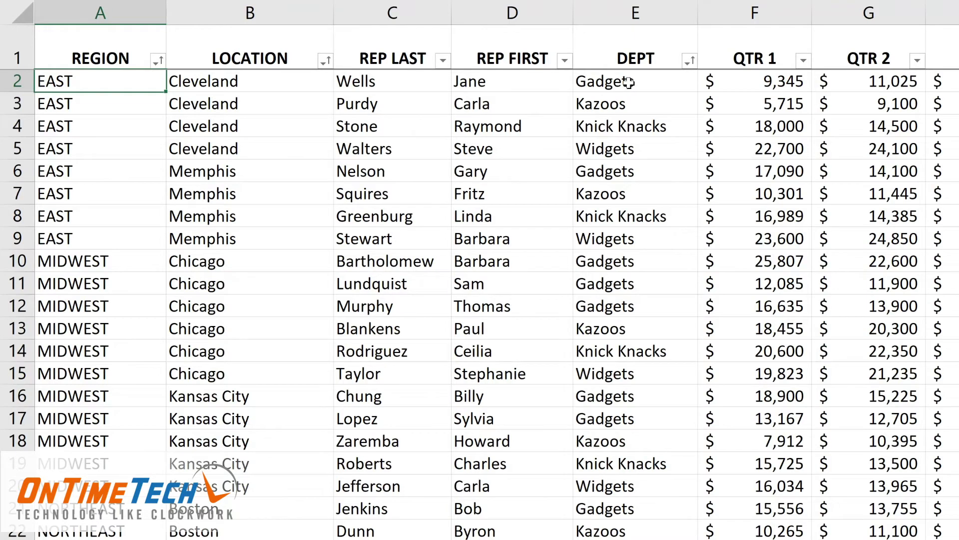
Step: In the Sales Tracking source data, set the QTR 1 amount in cell F2 to 100000
click(759, 80)
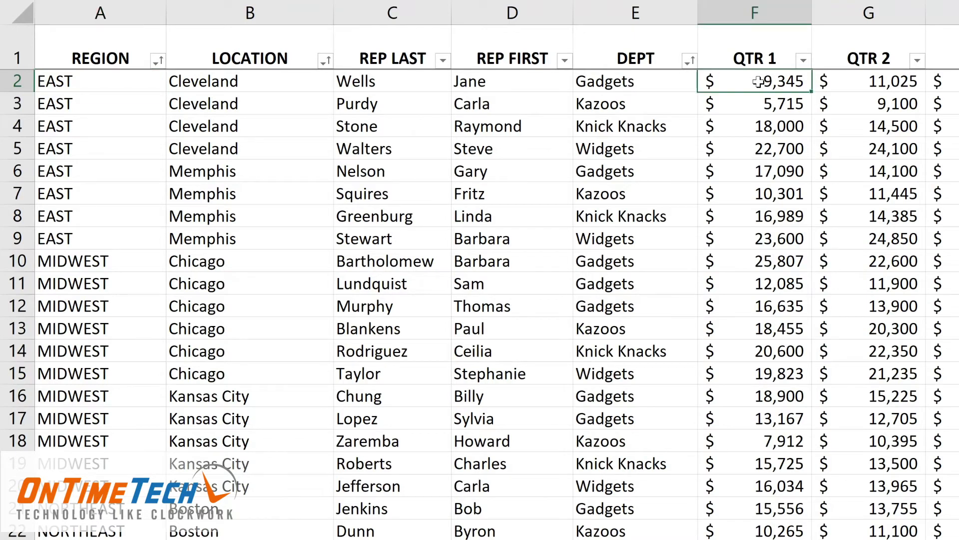
double_click(759, 81)
key(BackSpace)
key(BackSpace)
key(BackSpace)
key(BackSpace)
text(100000)
key(Return)
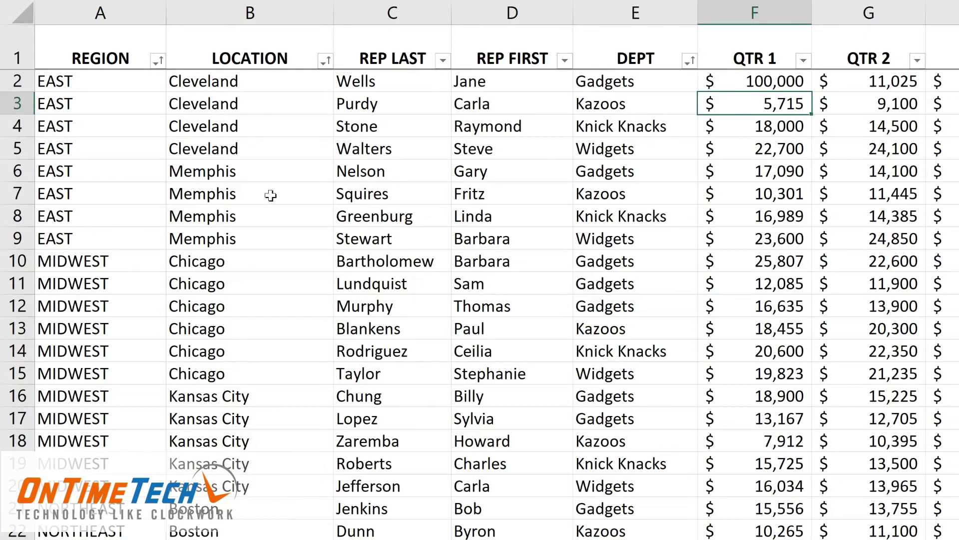
Step: Change the LOCATION in cell B6 of the source data to Cleveland
click(219, 172)
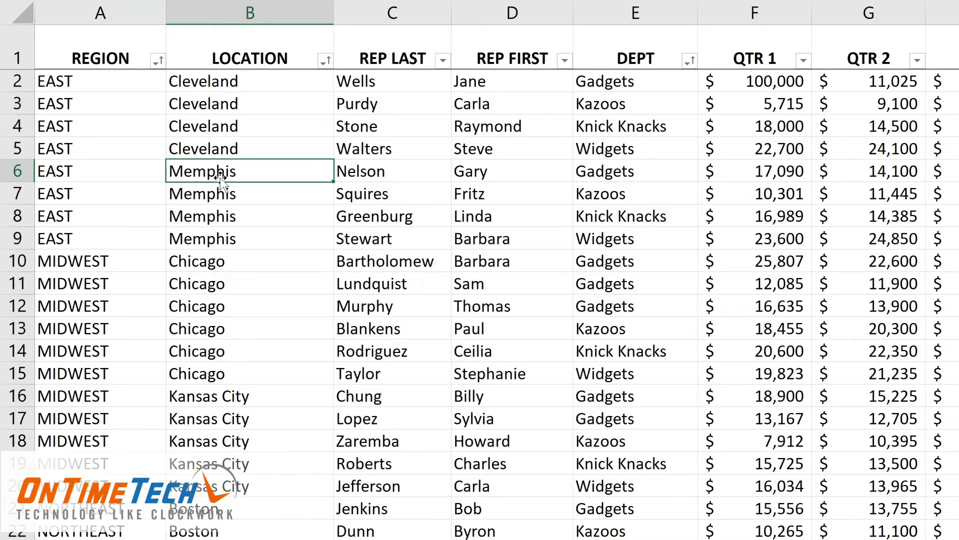
text(c)
key(BackSpace)
text(Cleveland)
key(Return)
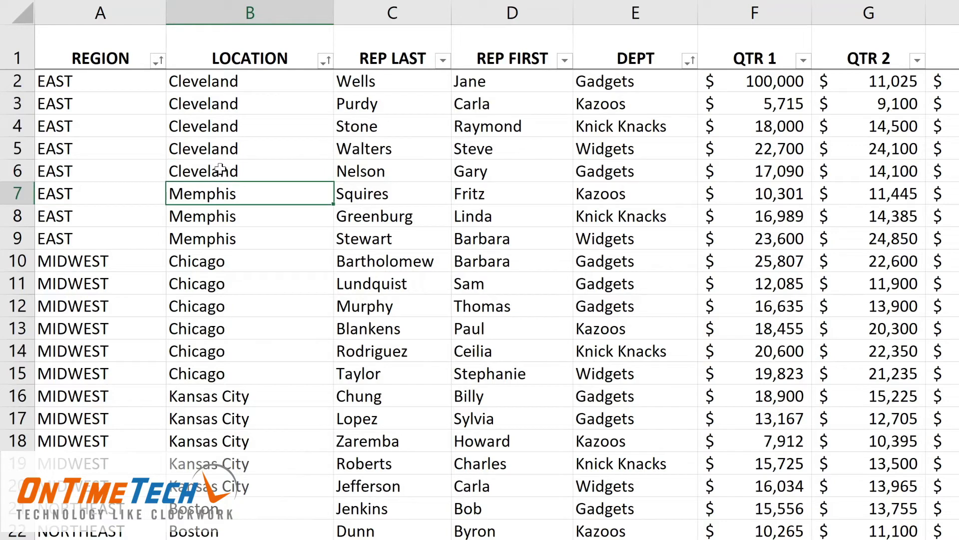
Step: Return to the PivotTable sheet and refresh all PivotTables with the edited source data
click(628, 174)
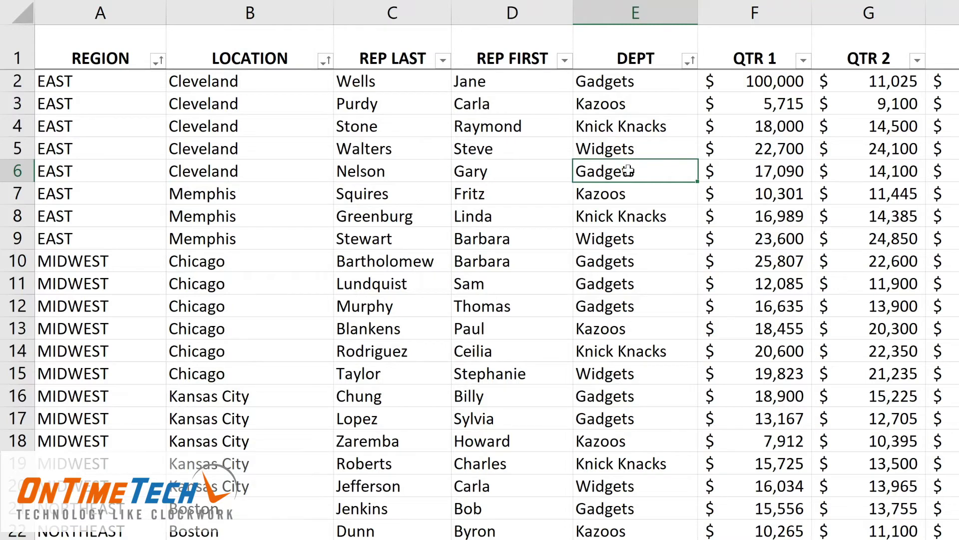
key(ctrl+Page_Down)
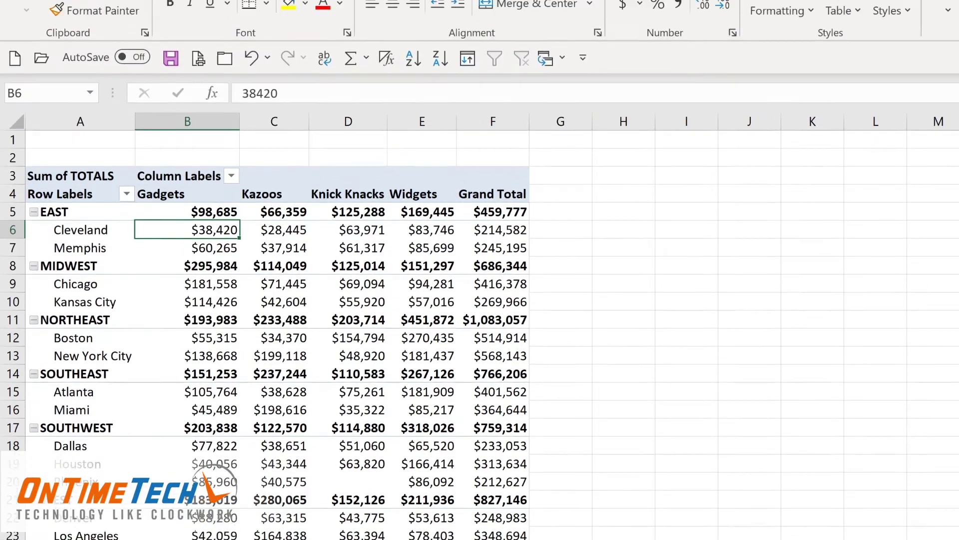
click(668, 24)
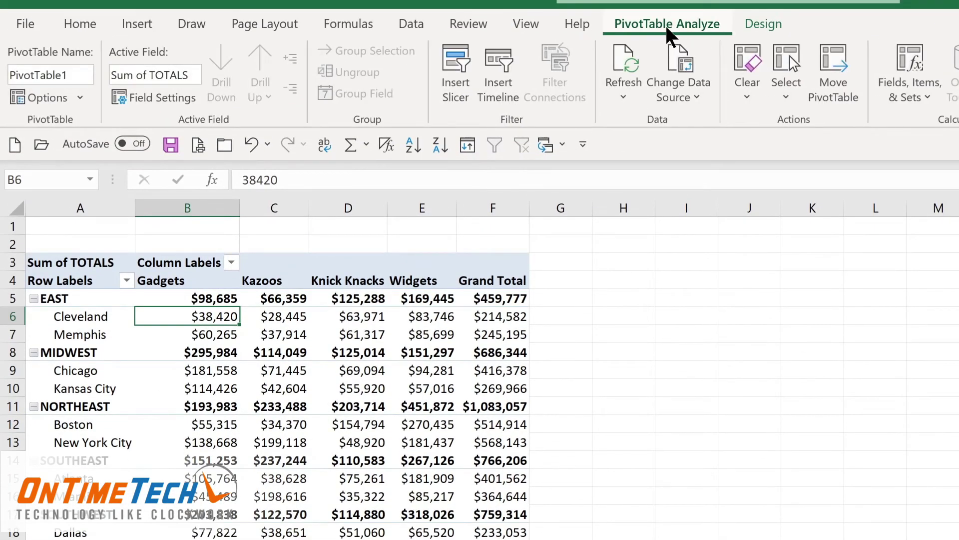
click(623, 97)
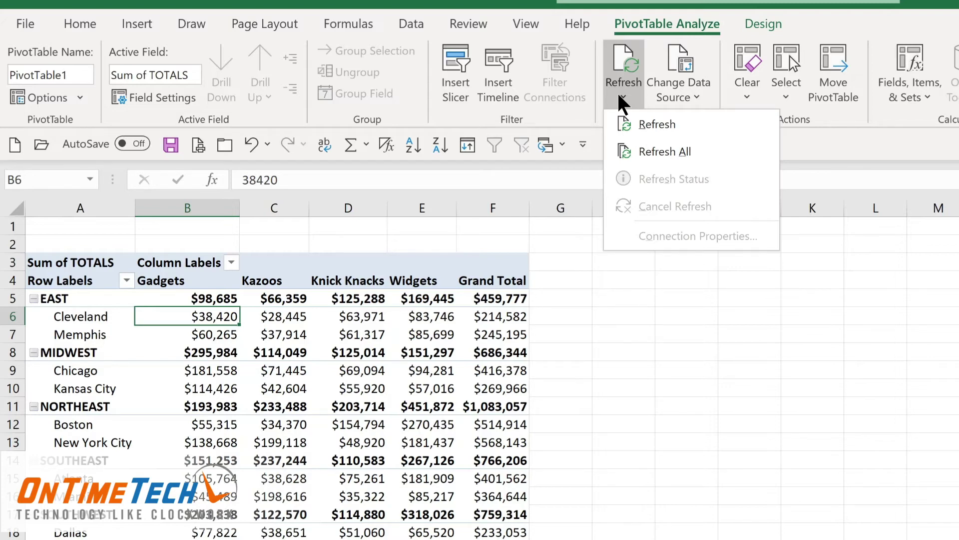
click(649, 151)
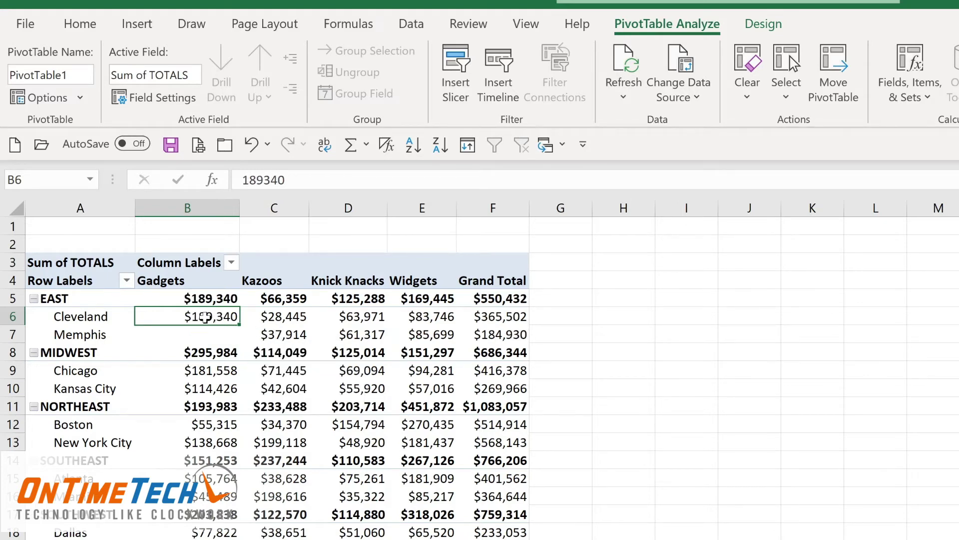
Step: Check the source range in the PivotTable's Change Data Source settings, leaving it as it is
mouse_move(193, 383)
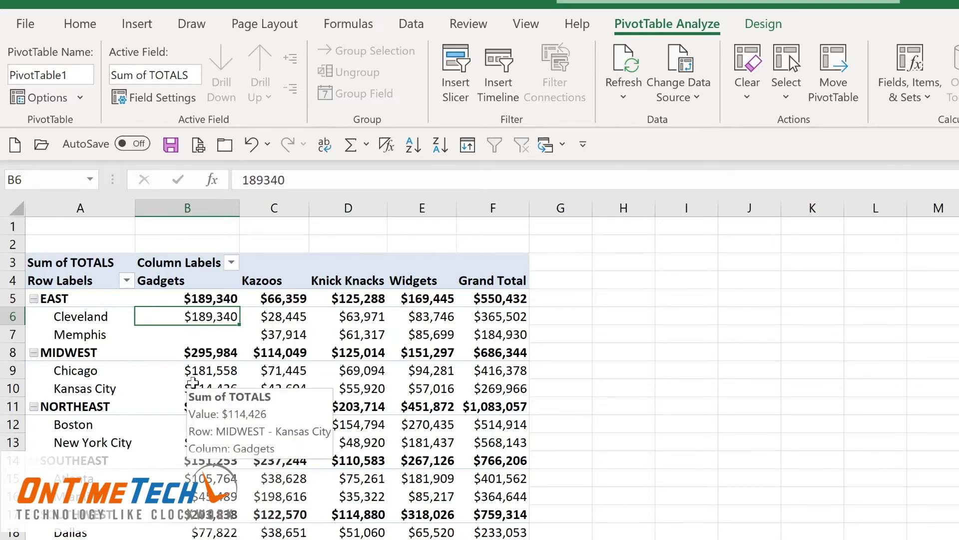
mouse_move(201, 335)
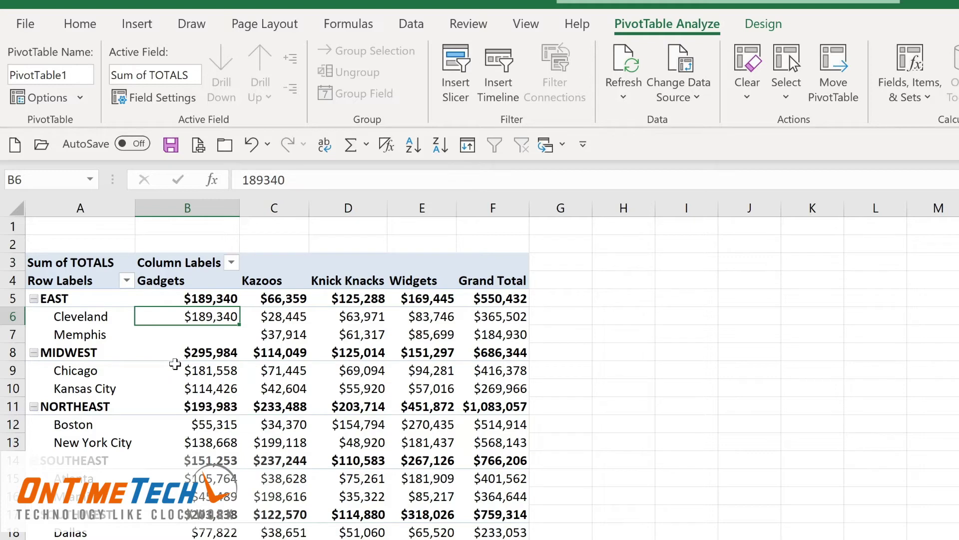
mouse_move(200, 348)
click(688, 98)
click(686, 116)
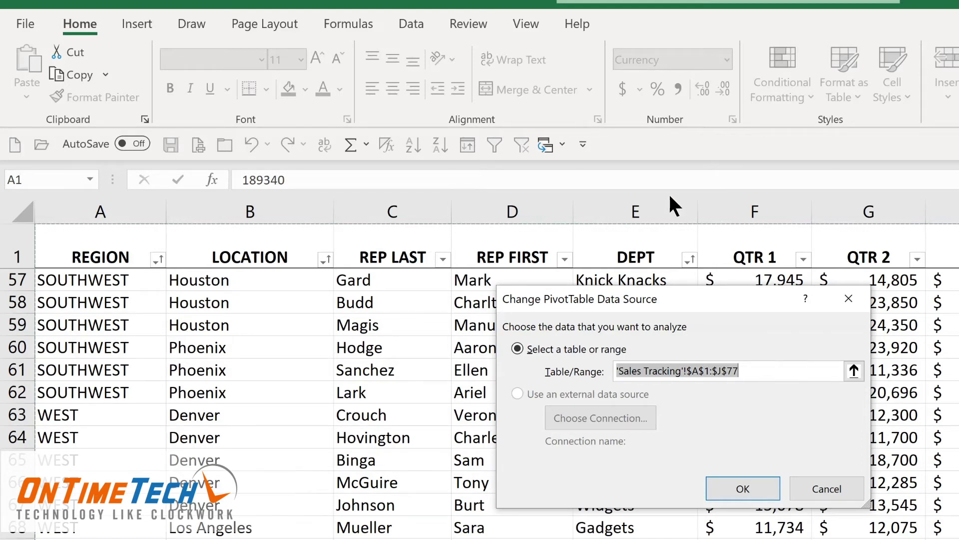
click(795, 485)
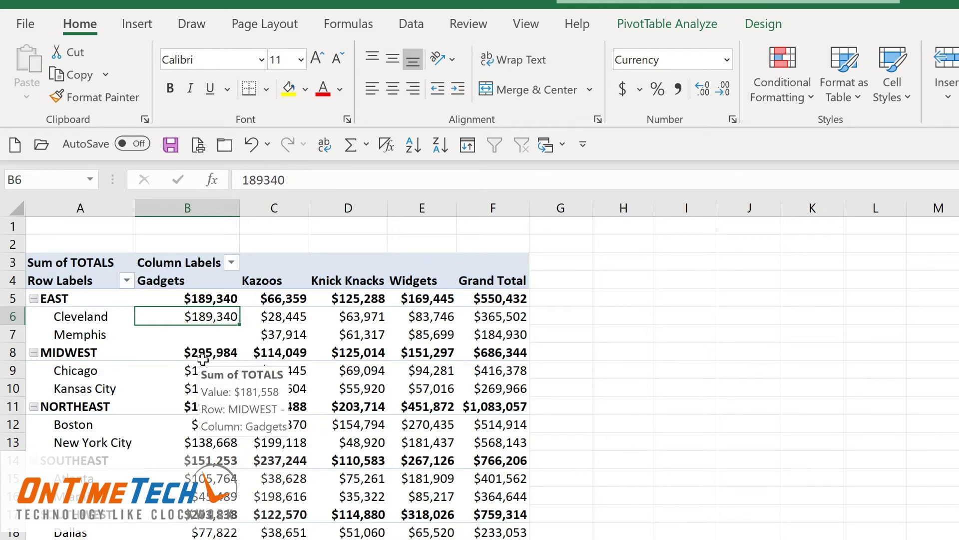
Step: Show the underlying detail records behind the Gadgets total for Chicago
mouse_move(200, 372)
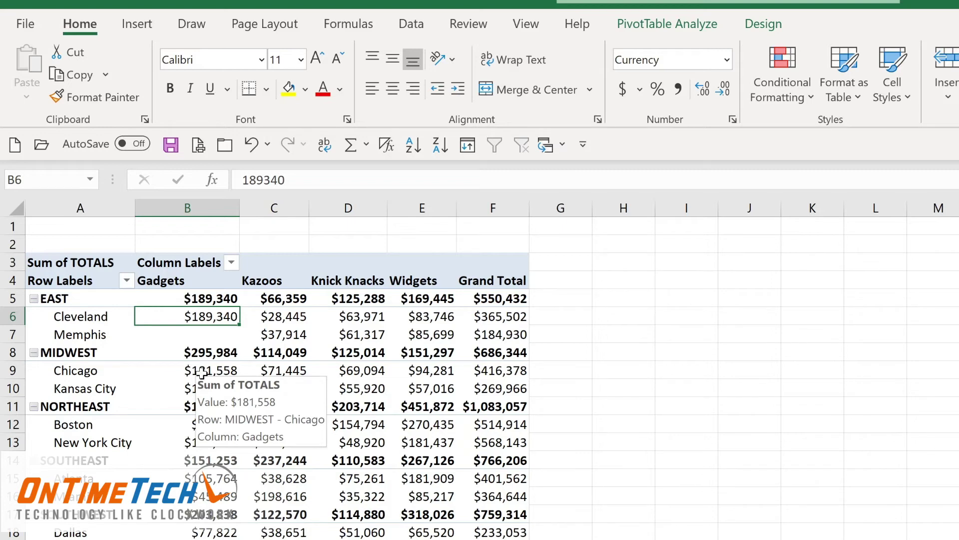
double_click(201, 372)
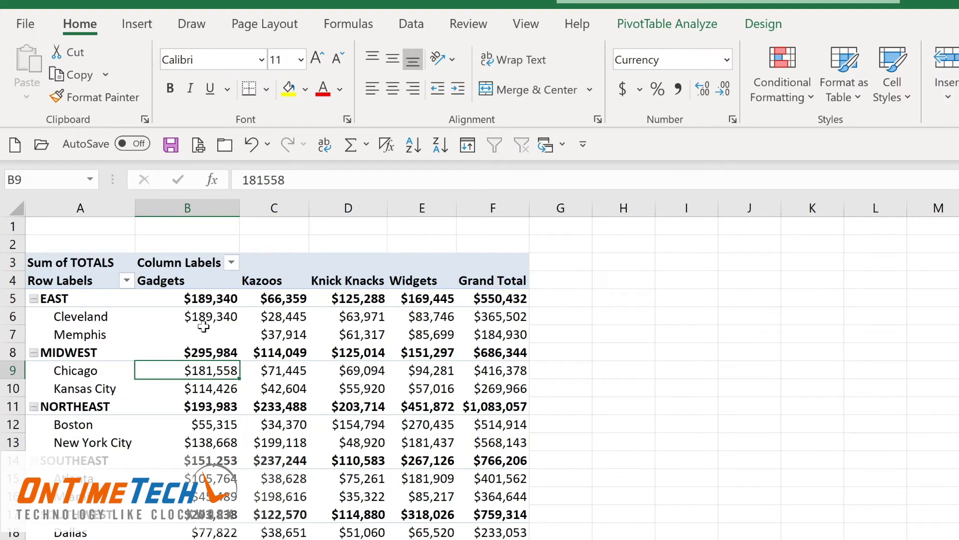
Step: Collapse the EAST region in the PivotTable to hide its individual locations
mouse_move(203, 326)
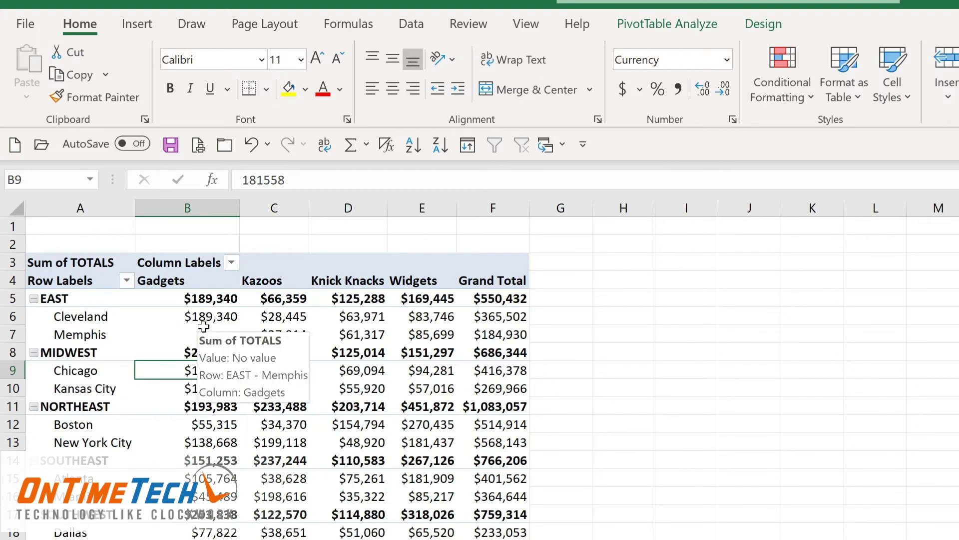
mouse_move(79, 320)
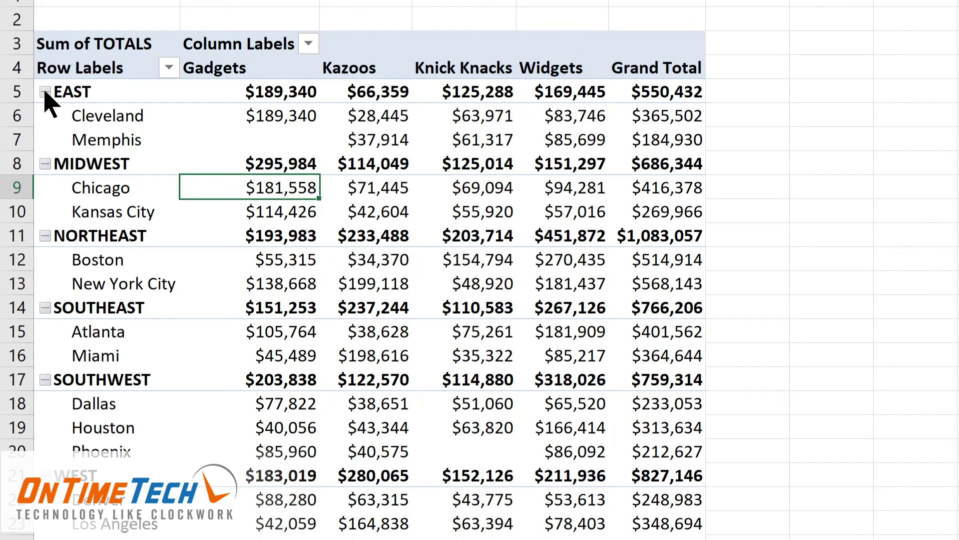
click(45, 92)
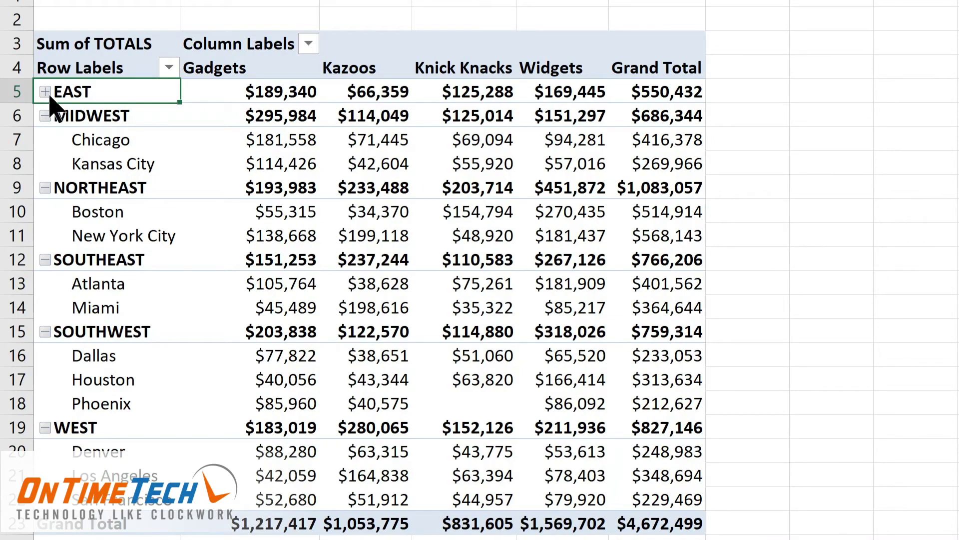
Step: Expand the EAST region in the PivotTable to show its individual locations again
click(45, 92)
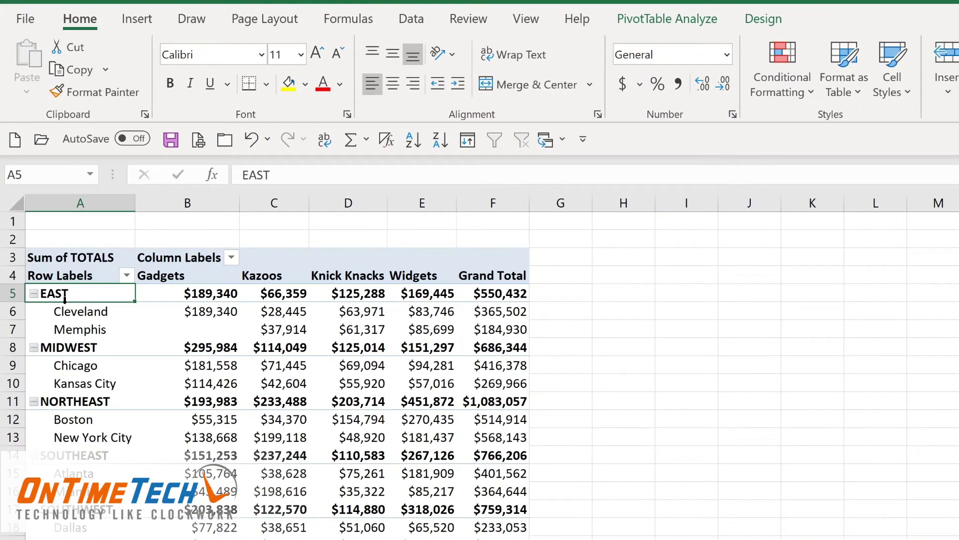
Step: Collapse all items of the REGION field in the PivotTable, and expand them all again
click(646, 23)
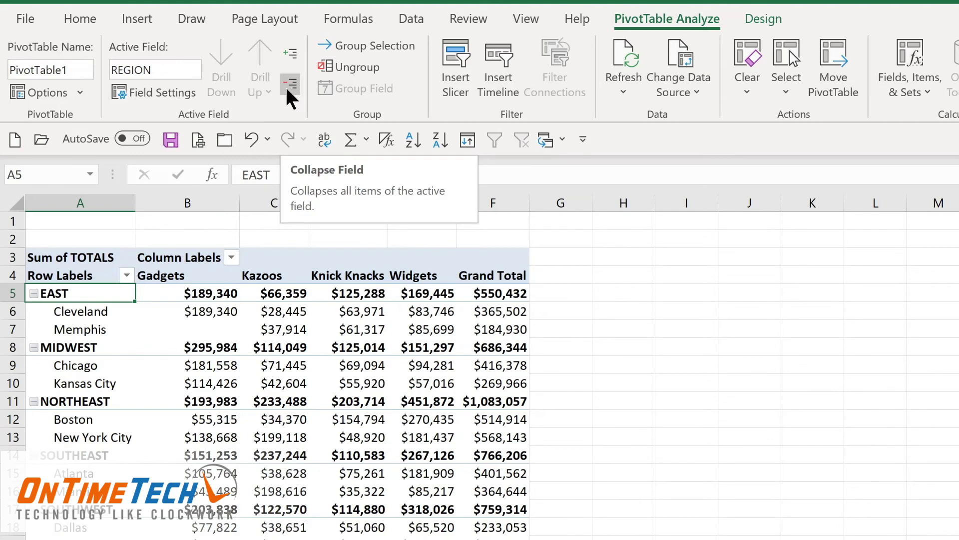
click(289, 86)
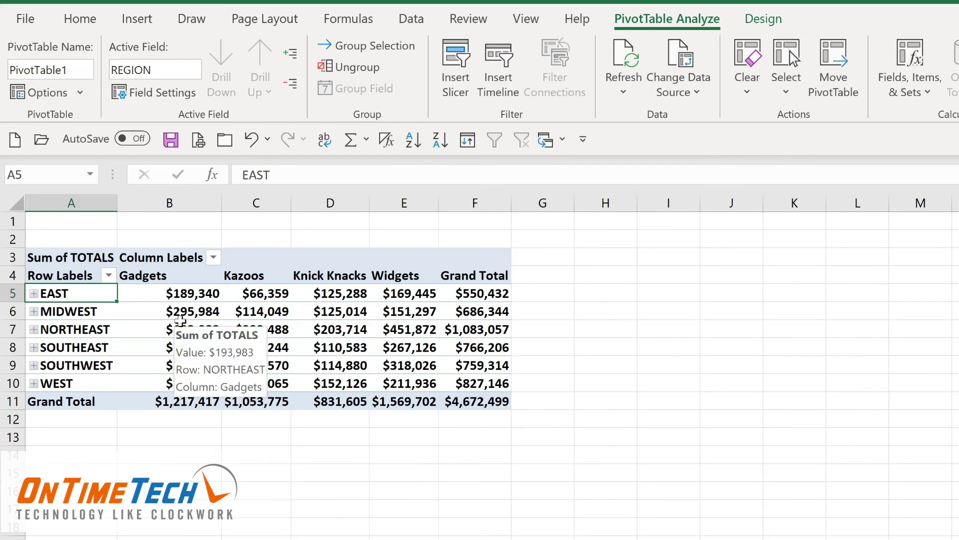
click(292, 52)
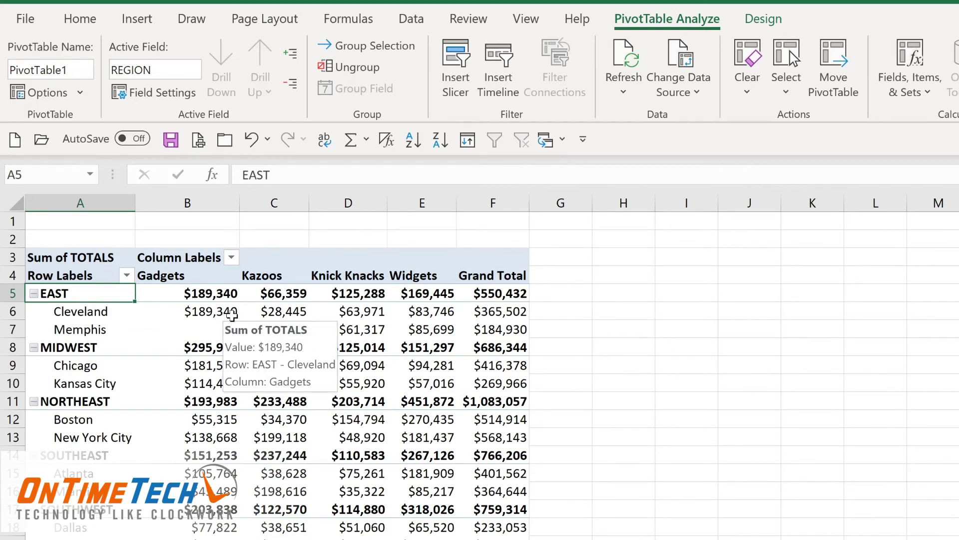
Step: Apply the blue PivotTable style from the first row of the Medium group, and show all subtotals at the bottom of each group
click(770, 20)
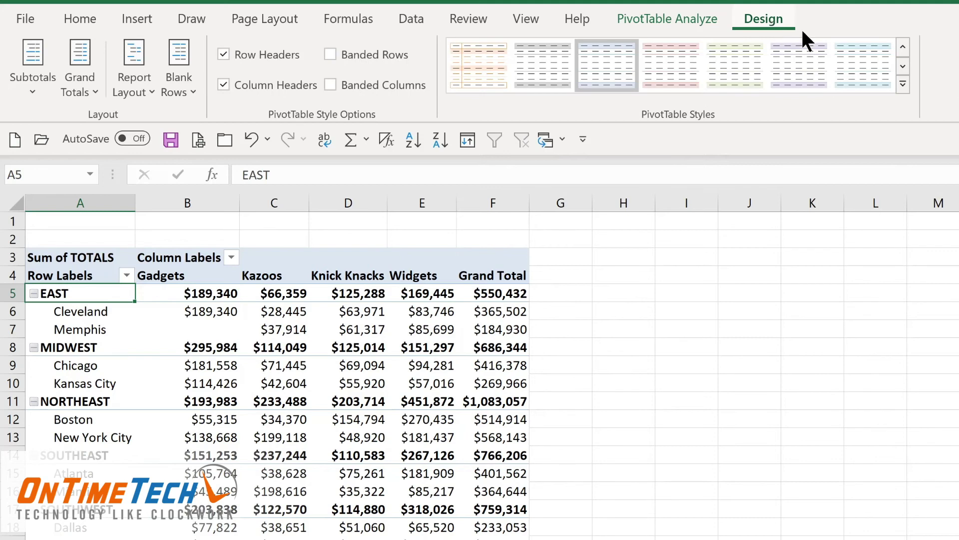
click(904, 84)
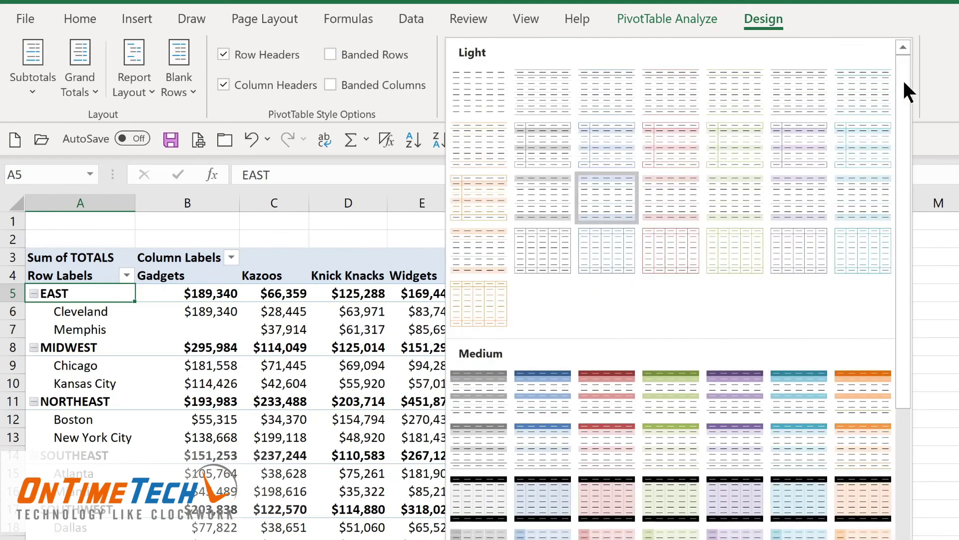
click(523, 402)
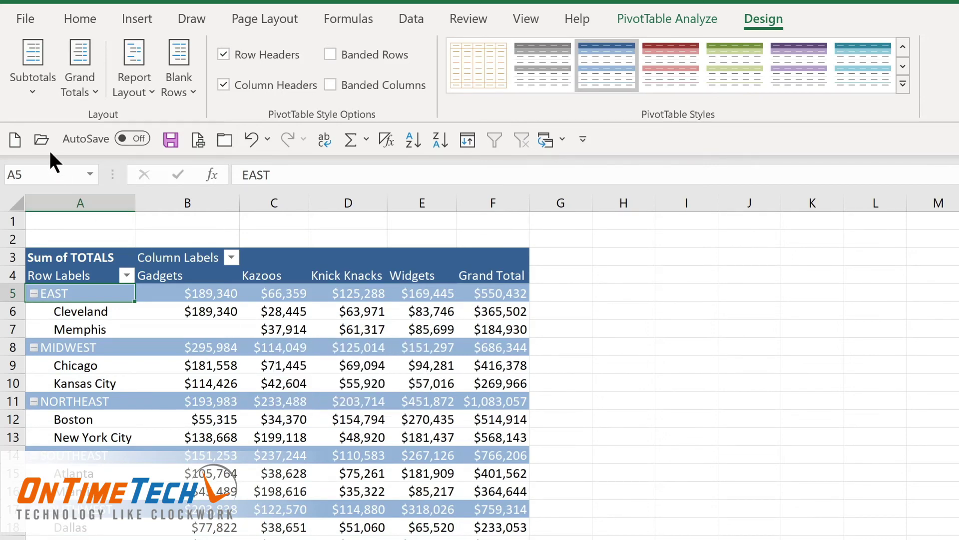
click(37, 92)
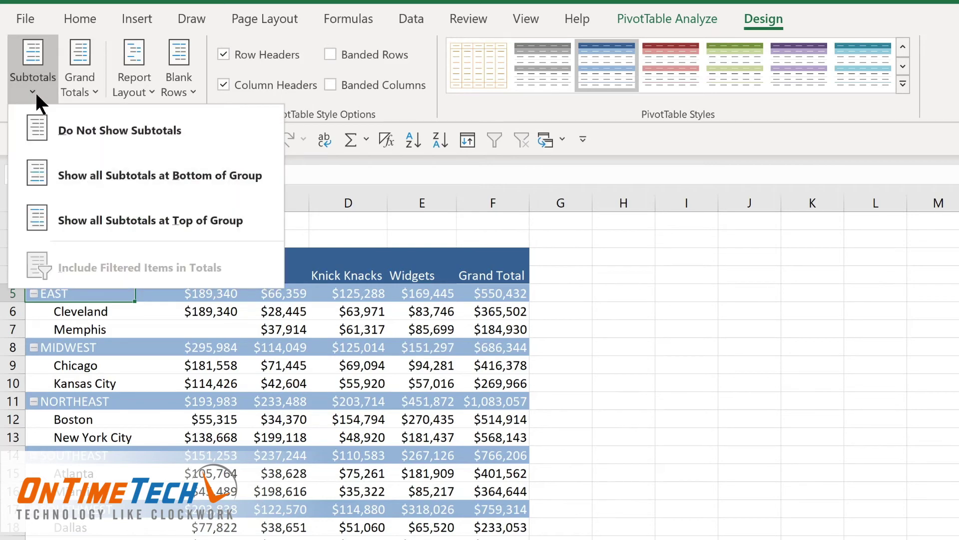
click(94, 176)
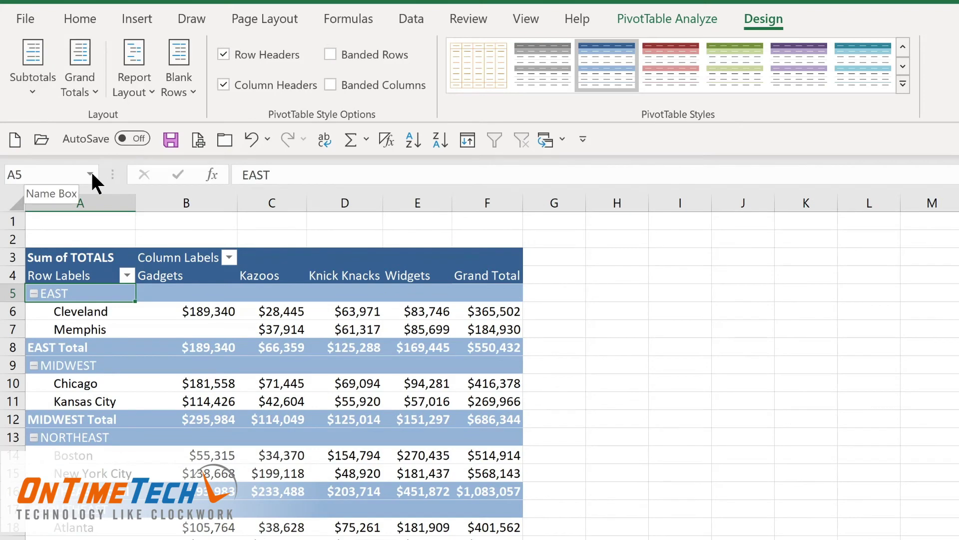
click(80, 88)
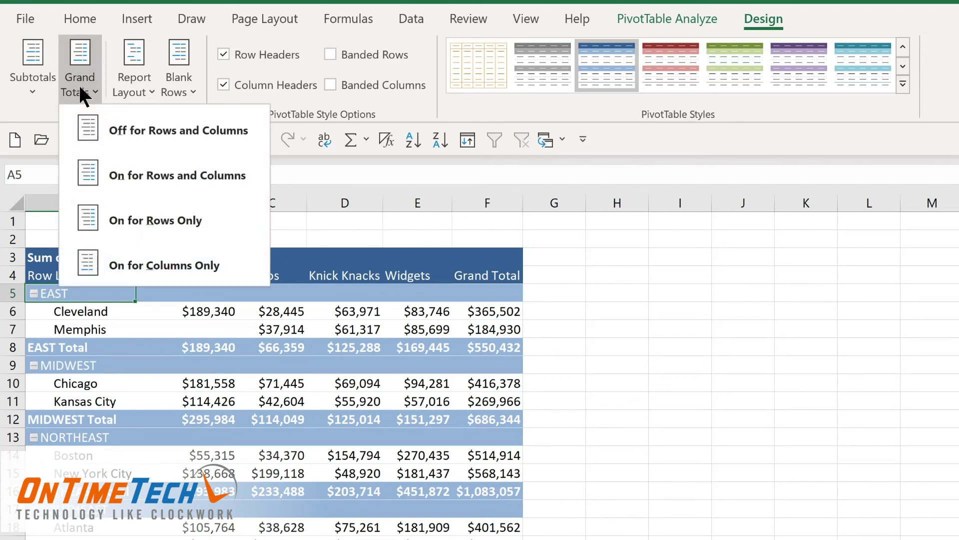
click(146, 89)
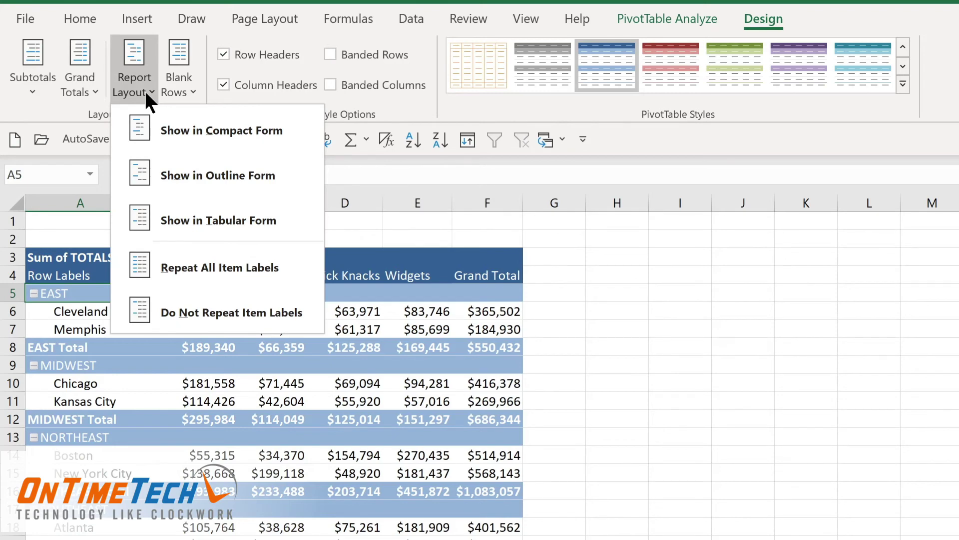
click(146, 90)
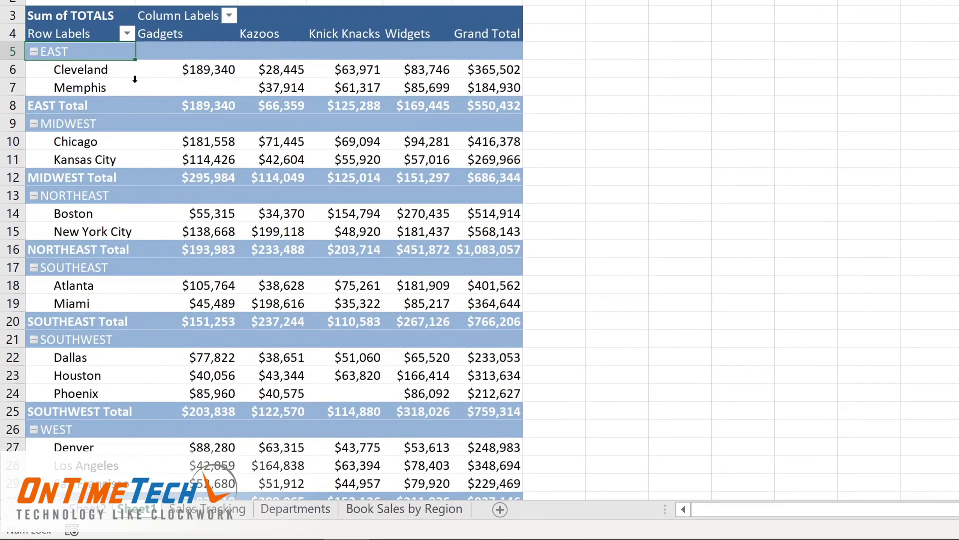
Step: Filter the PivotTable's row labels to show only the EAST, MIDWEST and NORTHEAST regions
click(126, 34)
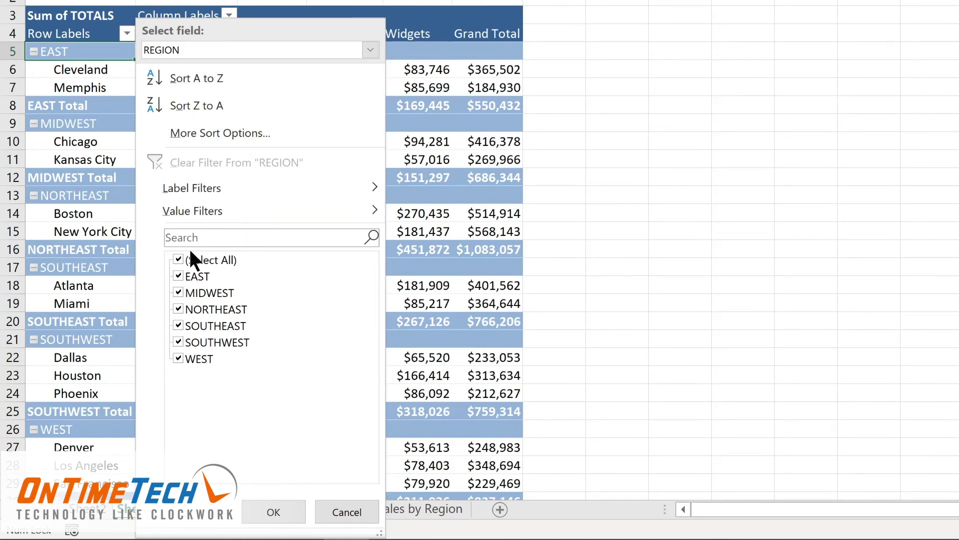
click(177, 258)
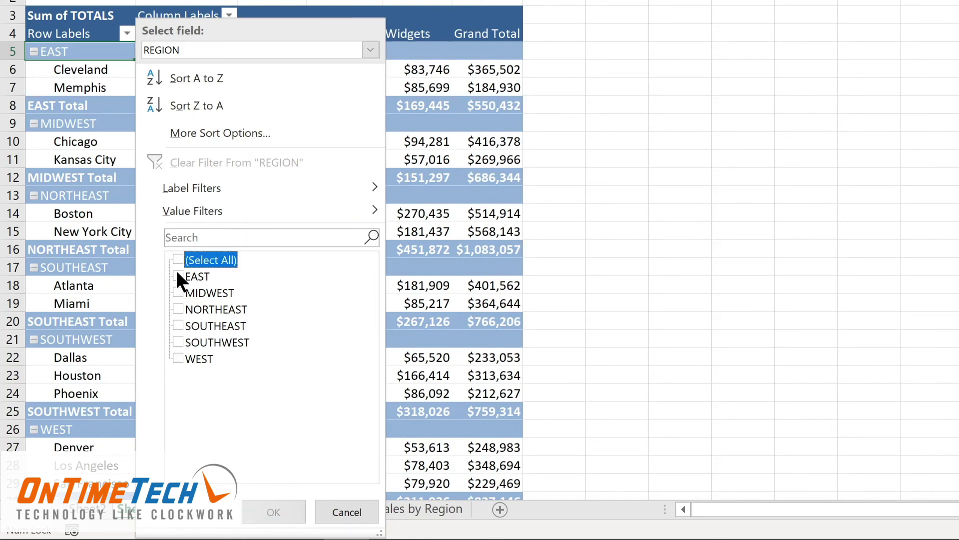
click(177, 274)
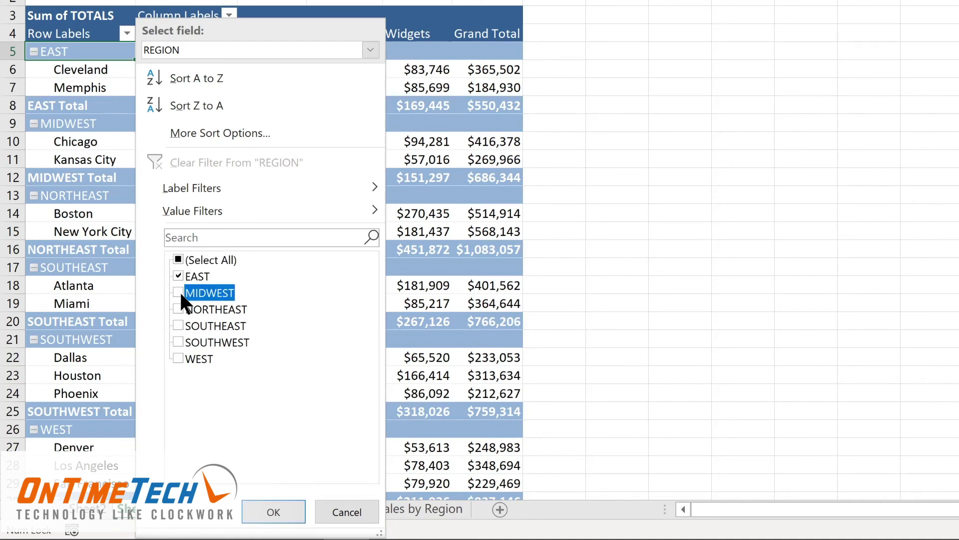
click(178, 309)
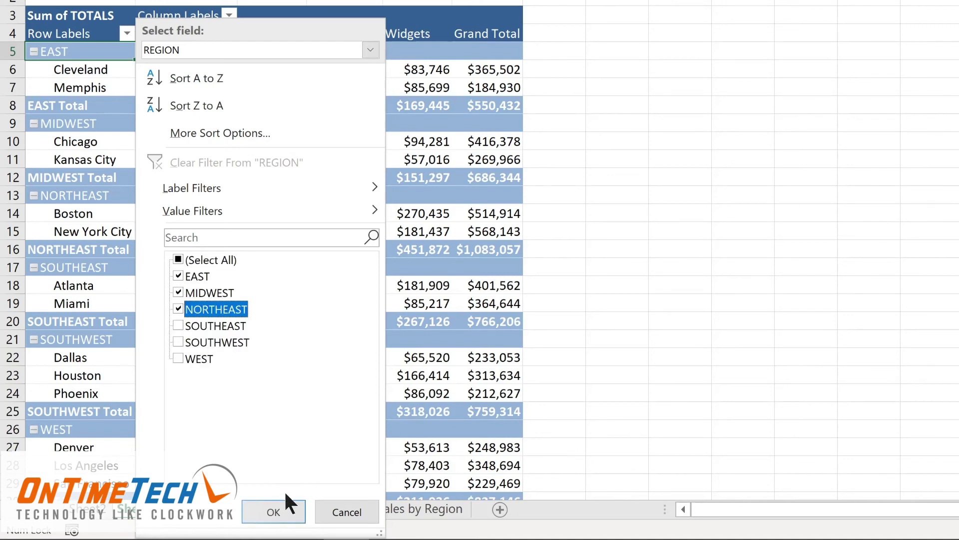
click(278, 506)
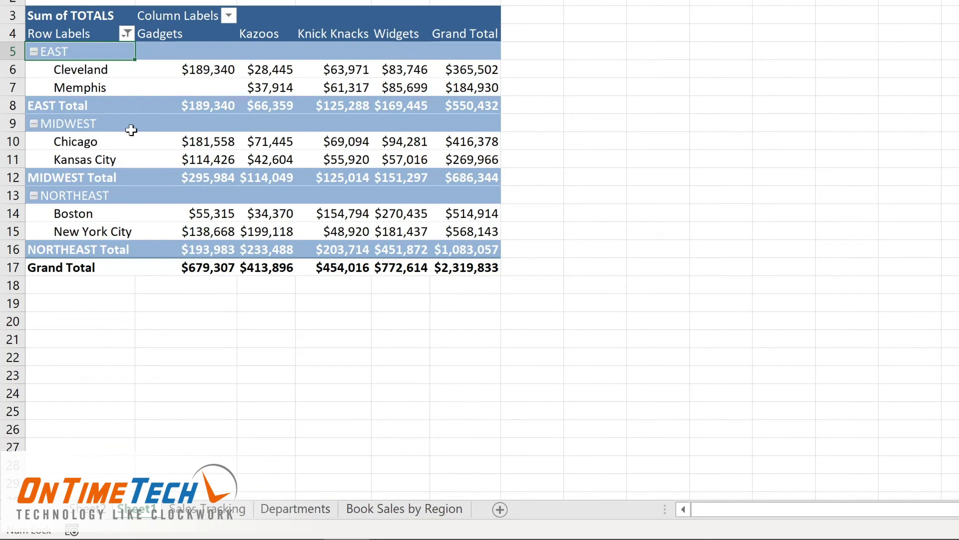
Step: Clear the REGION filter from the PivotTable's row labels
click(228, 15)
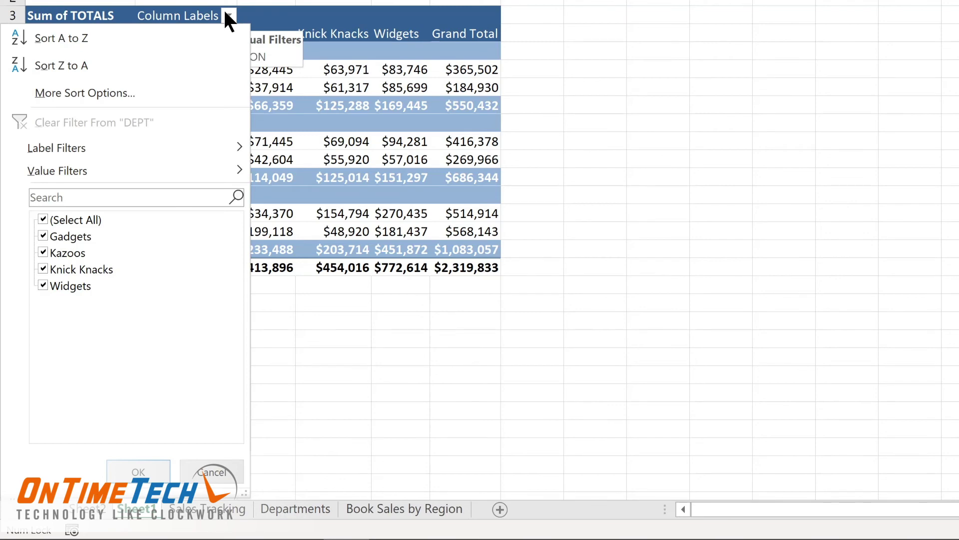
click(126, 30)
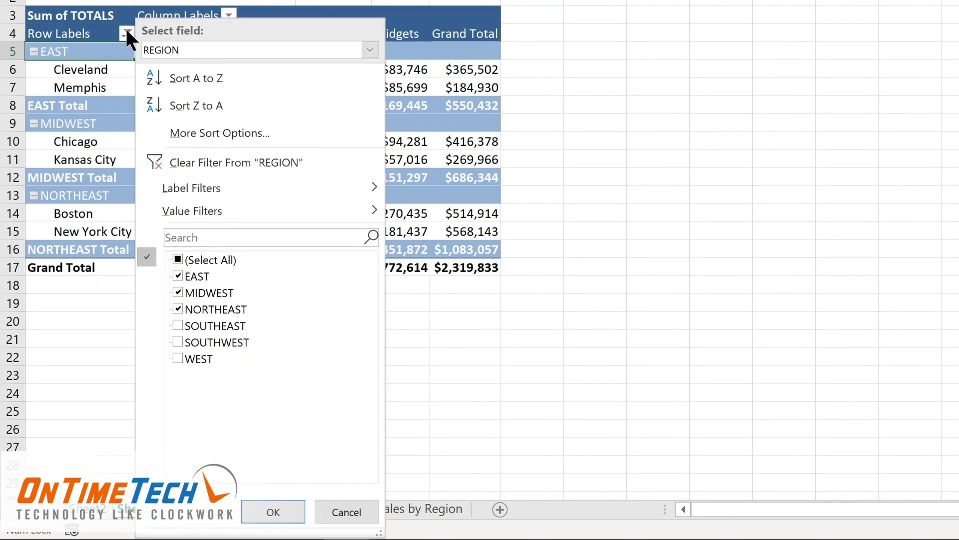
click(187, 159)
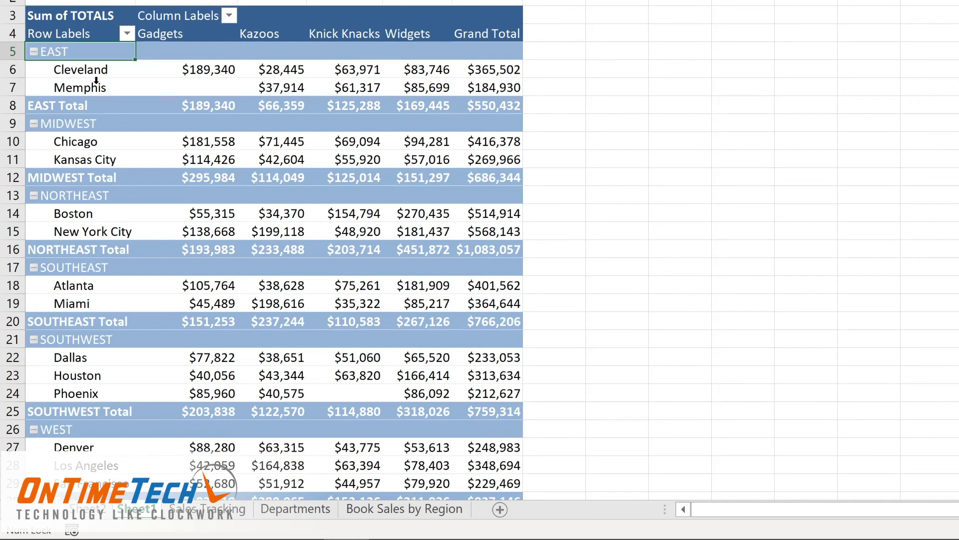
Step: Sort the locations within each region by their Grand Total values, from smallest to largest
click(186, 70)
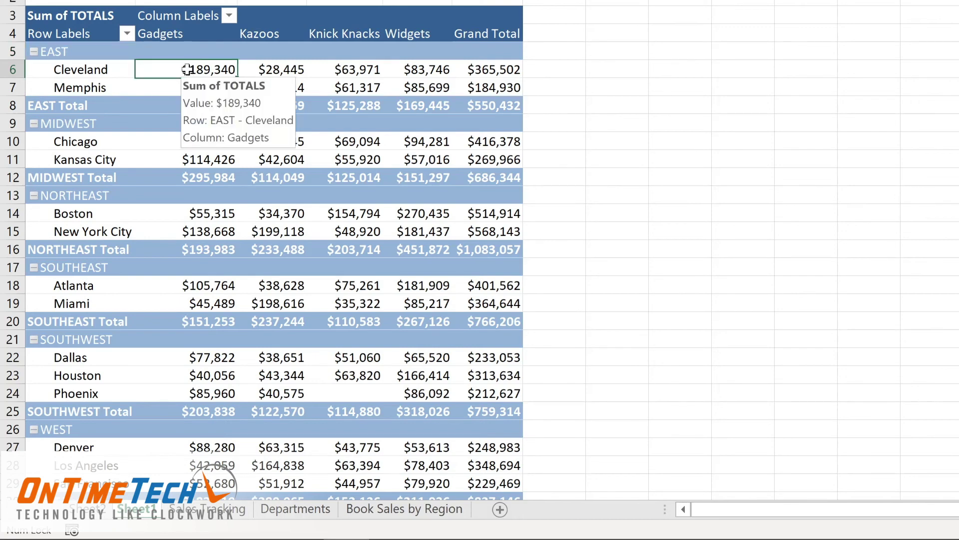
right_click(483, 71)
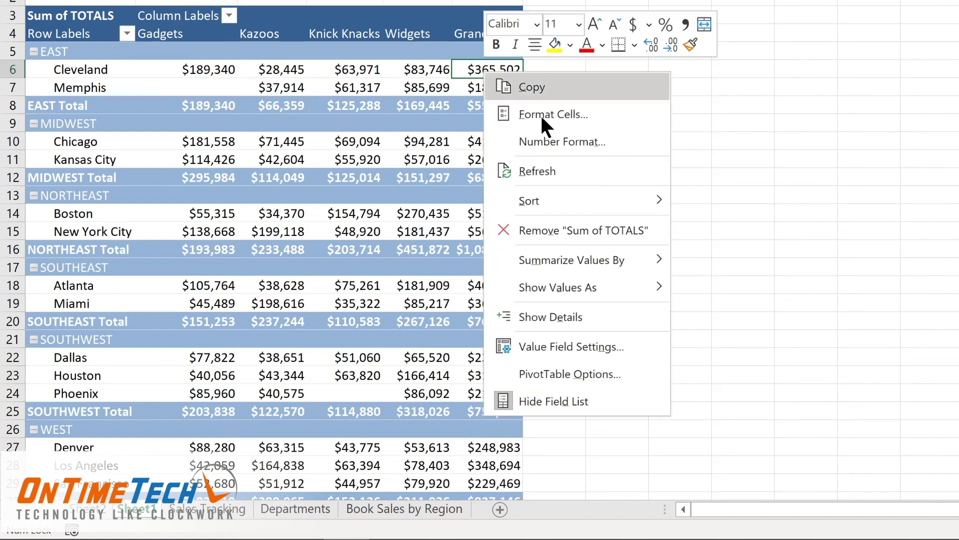
mouse_move(540, 204)
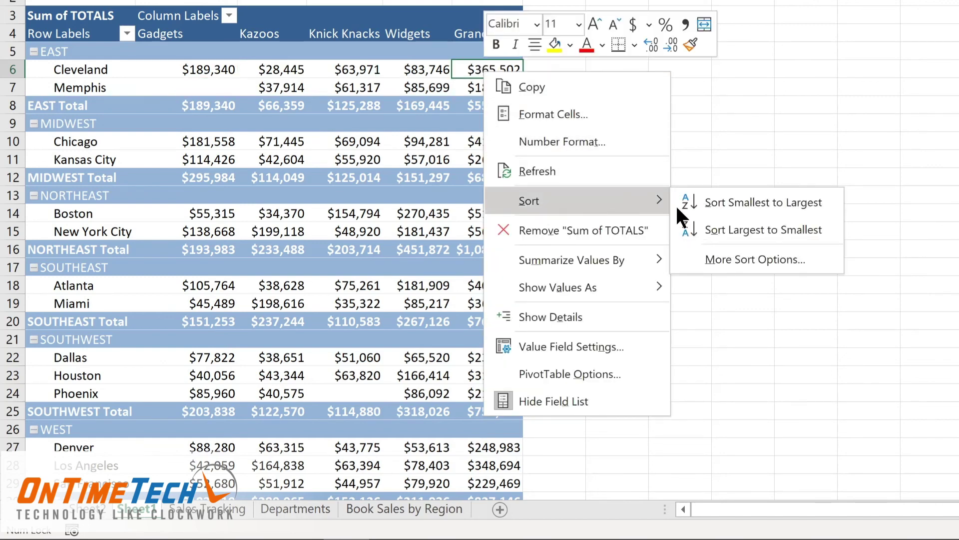
click(726, 200)
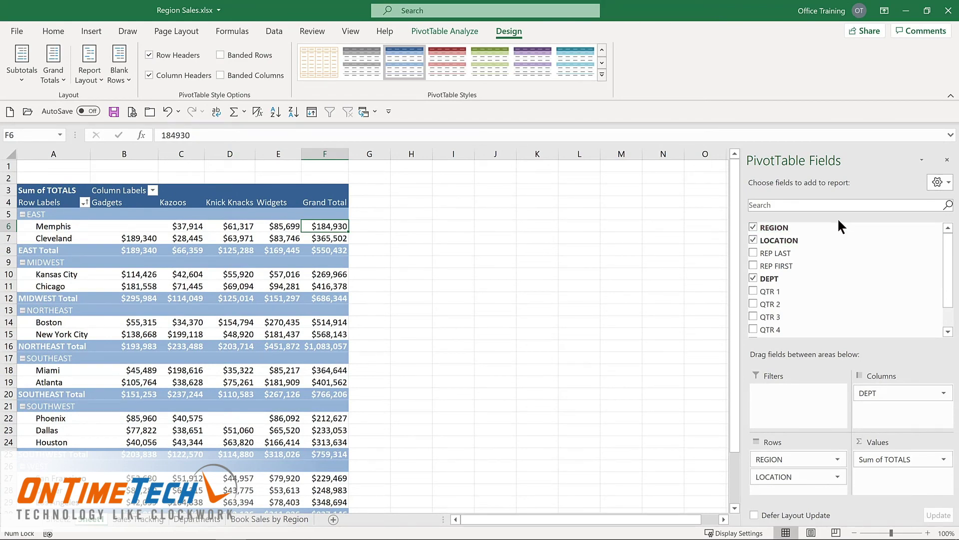
Step: Remove the REGION field from the PivotTable's rows and add it as a report filter
click(753, 227)
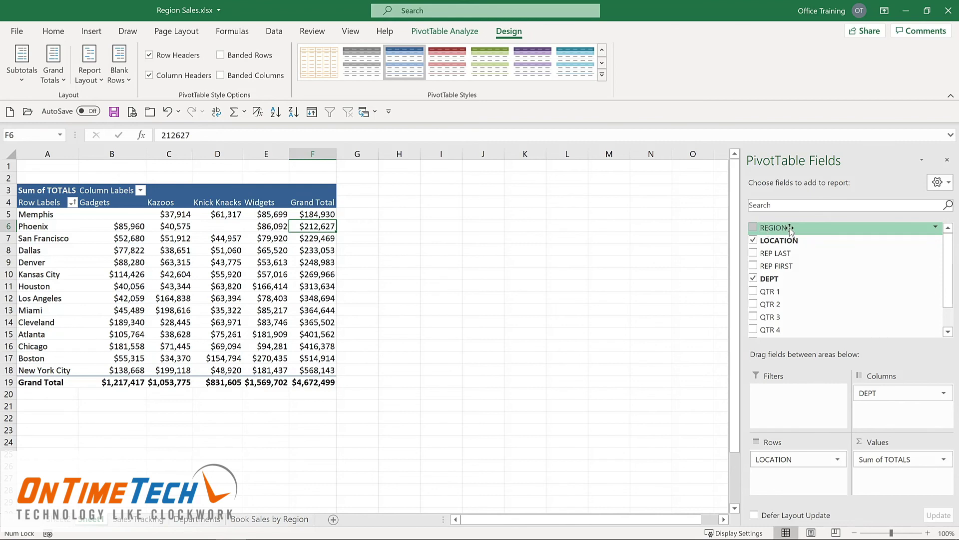
drag(790, 230, 778, 404)
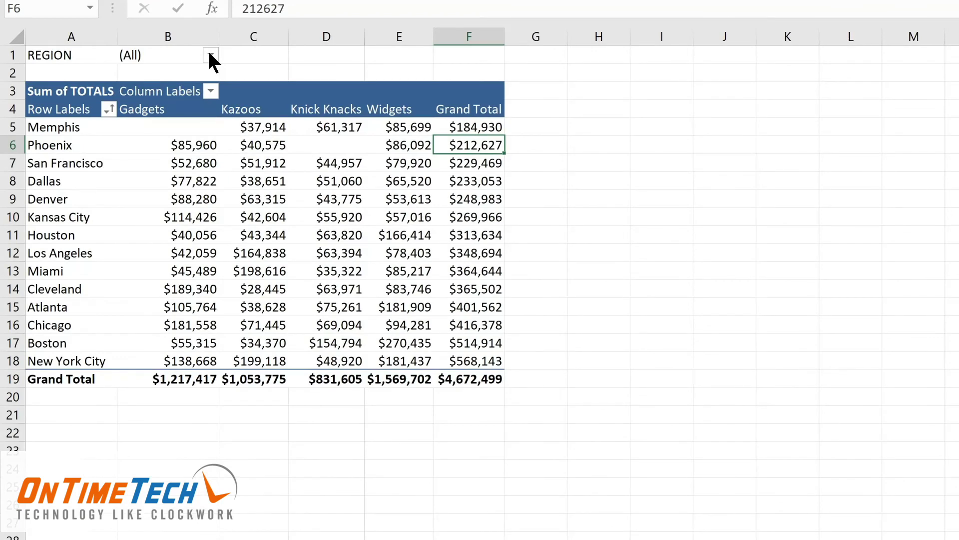
Step: Set the REGION report filter to show only MIDWEST
click(211, 56)
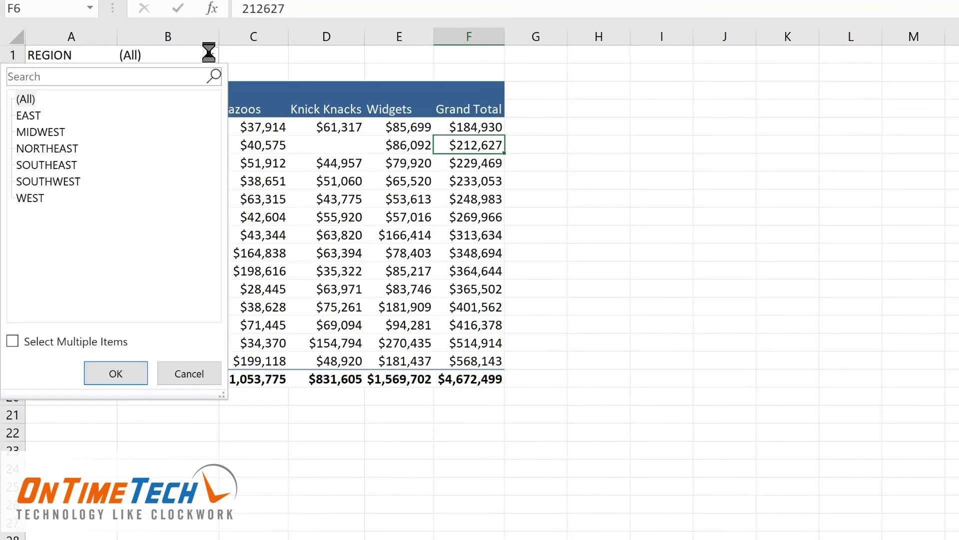
click(52, 132)
click(116, 374)
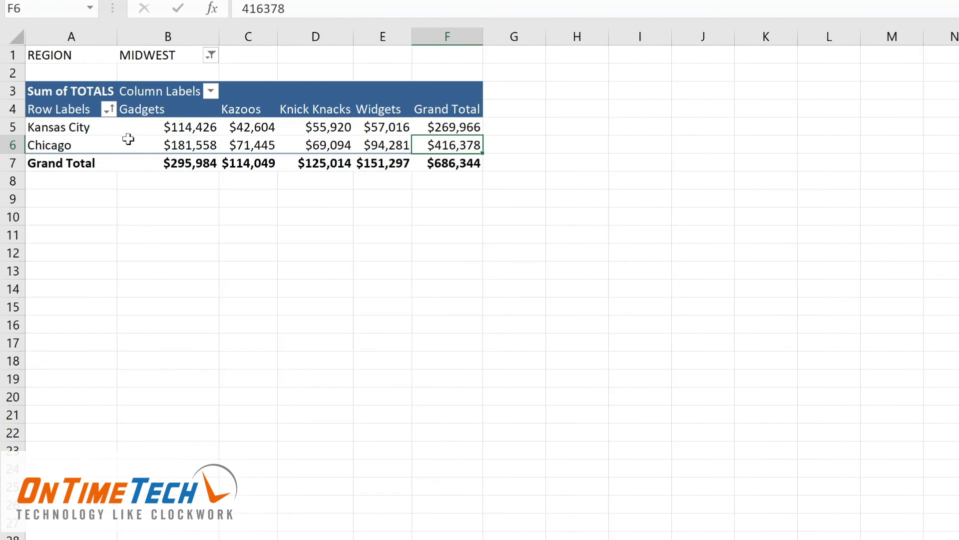
Step: Set the REGION report filter back to (All)
click(211, 55)
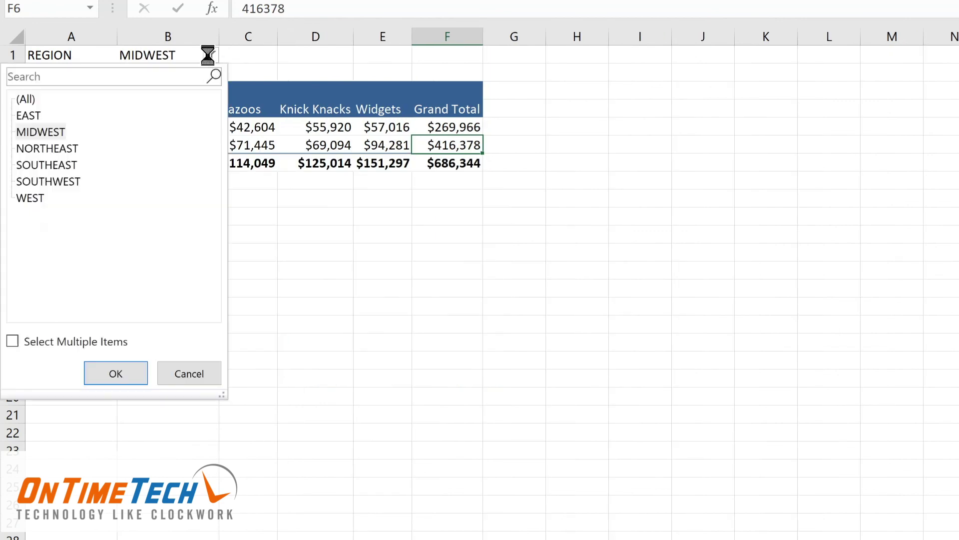
click(35, 98)
click(105, 376)
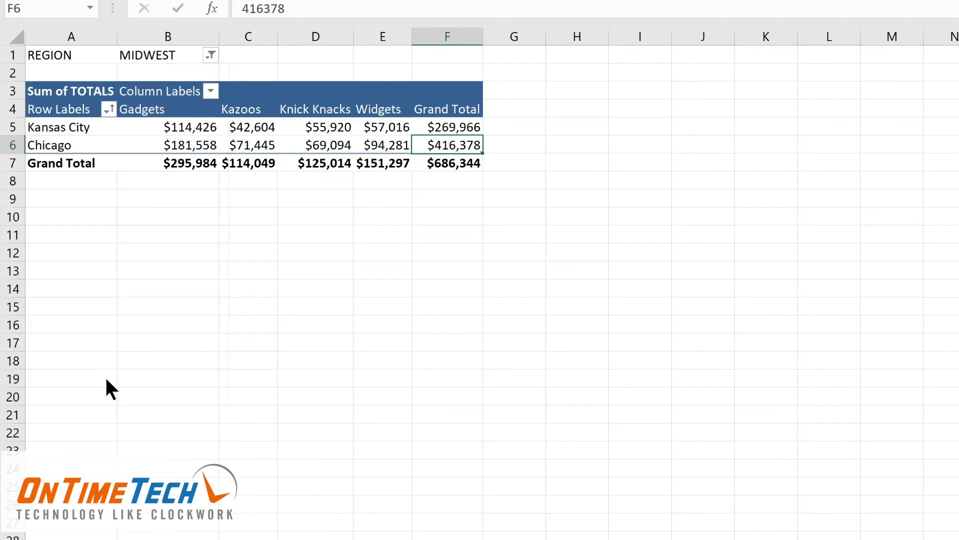